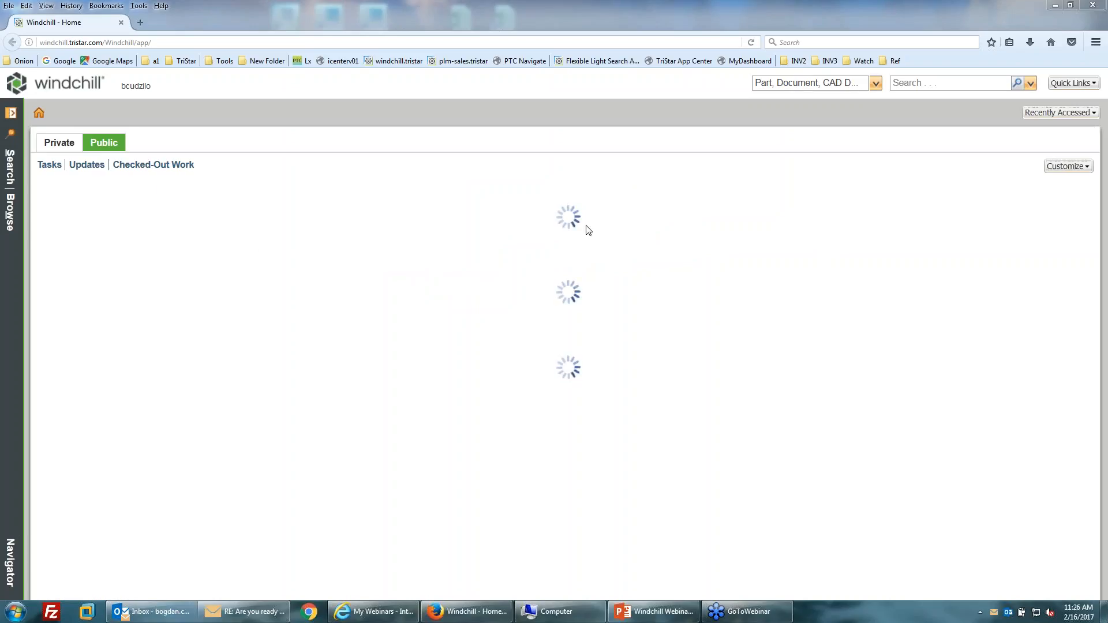
# Run a saved document search from the Search/Browse navigator and open Demo Product from the results.
pyautogui.click(10, 113)
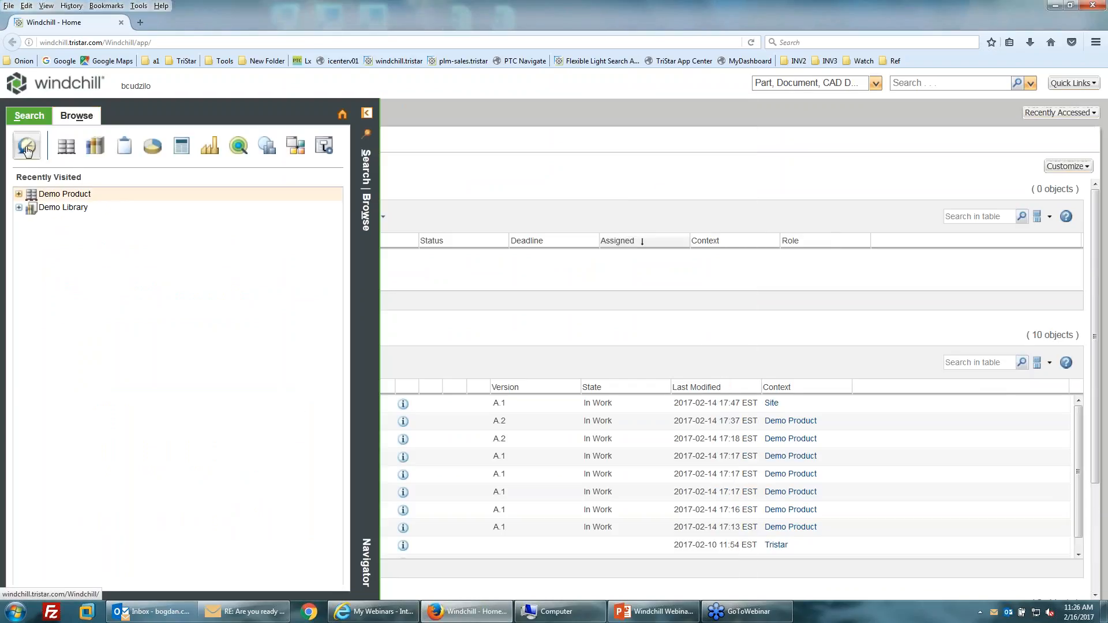
pyautogui.click(61, 147)
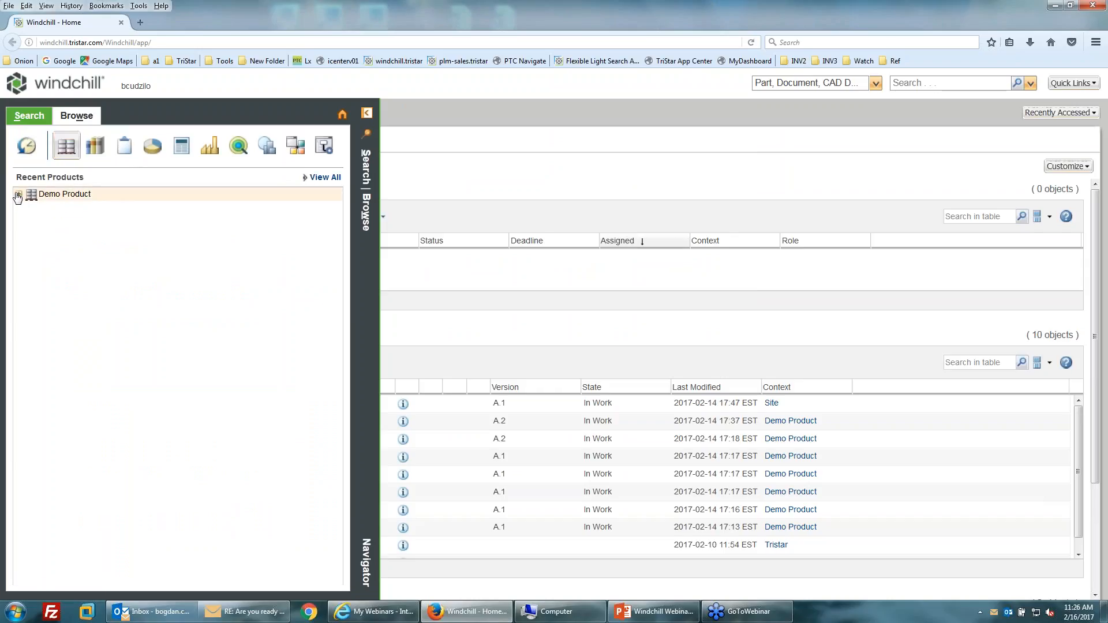
pyautogui.click(29, 117)
pyautogui.click(30, 117)
pyautogui.click(407, 235)
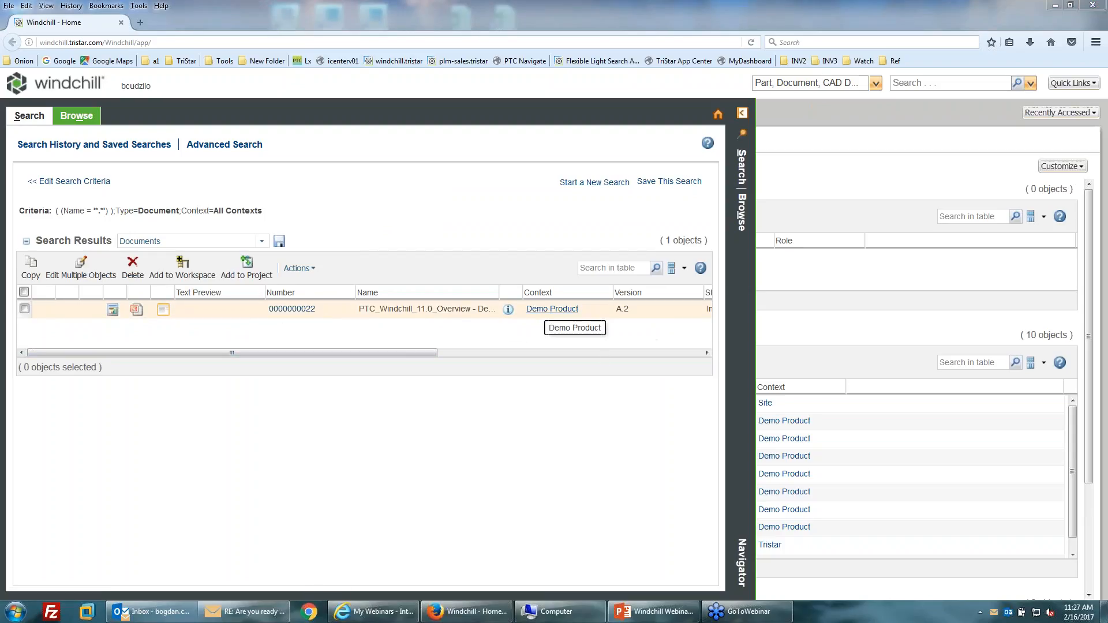
pyautogui.click(553, 309)
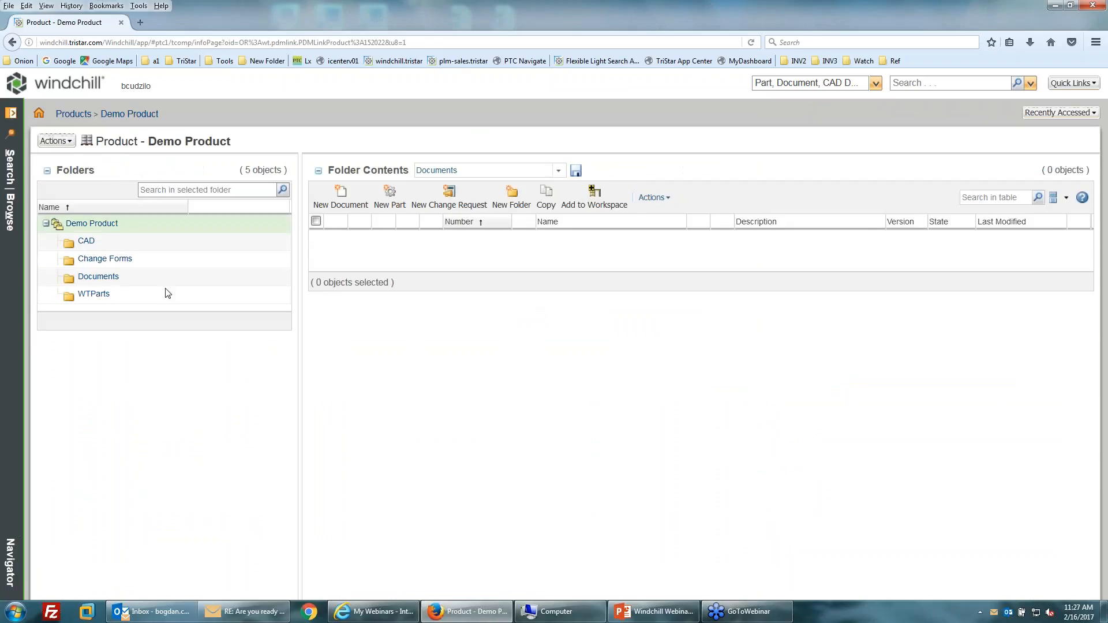
# Open the Documents folder and show the structure of PTC_Windchill_11.0_Overview - Demo.
pyautogui.click(98, 277)
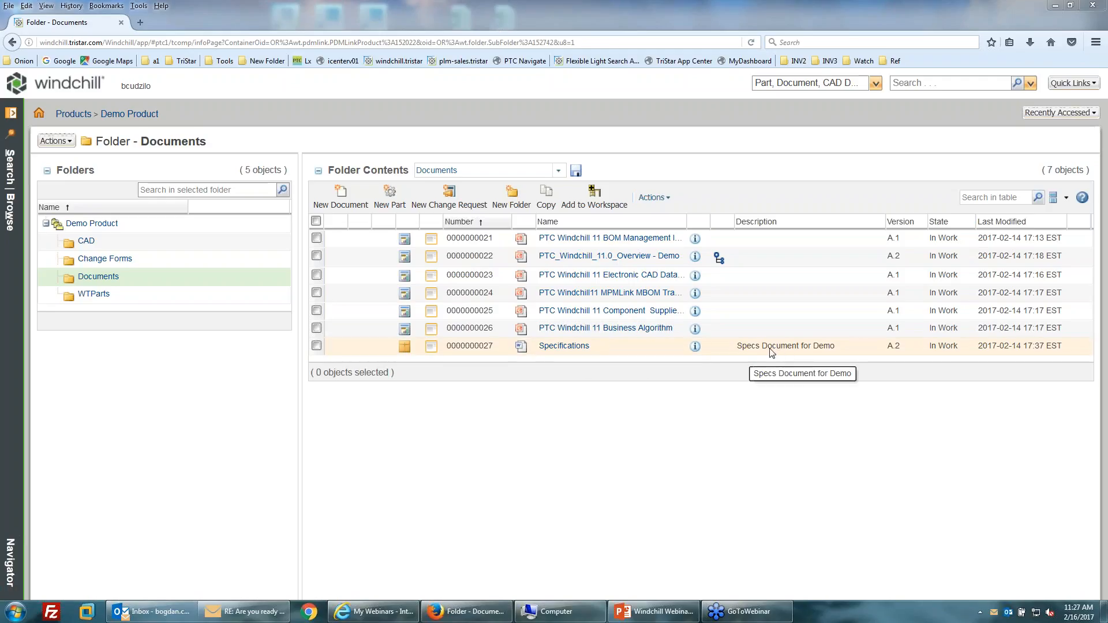
pyautogui.click(718, 256)
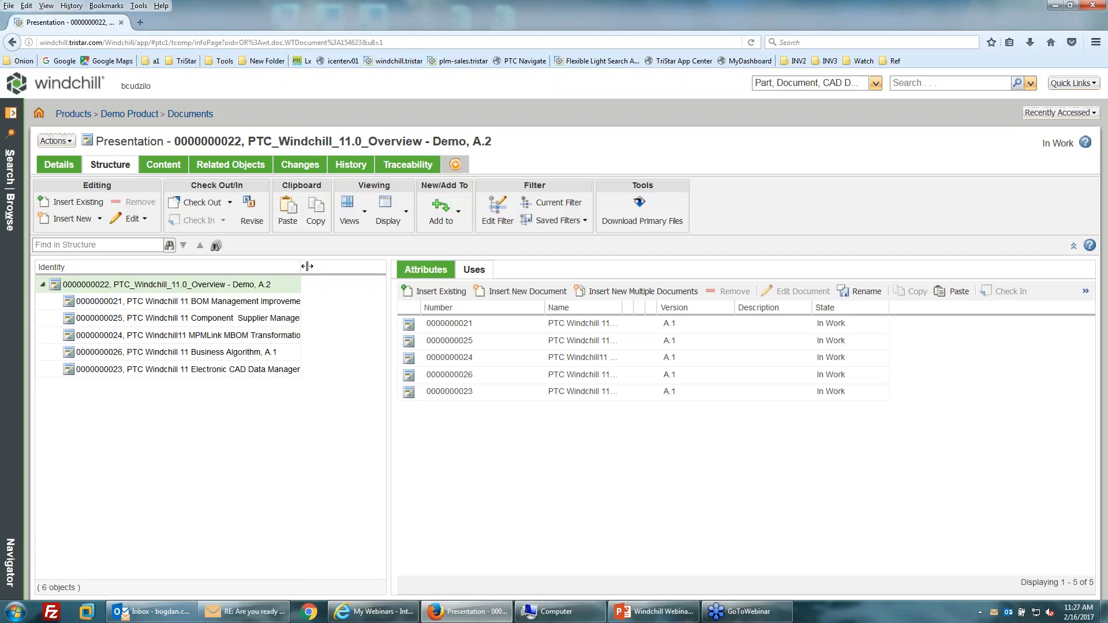
# Widen the Identity column, browse the Overview's child documents, then go back to Documents.
pyautogui.moveTo(301, 268); pyautogui.dragTo(352, 268)
pyautogui.click(199, 318)
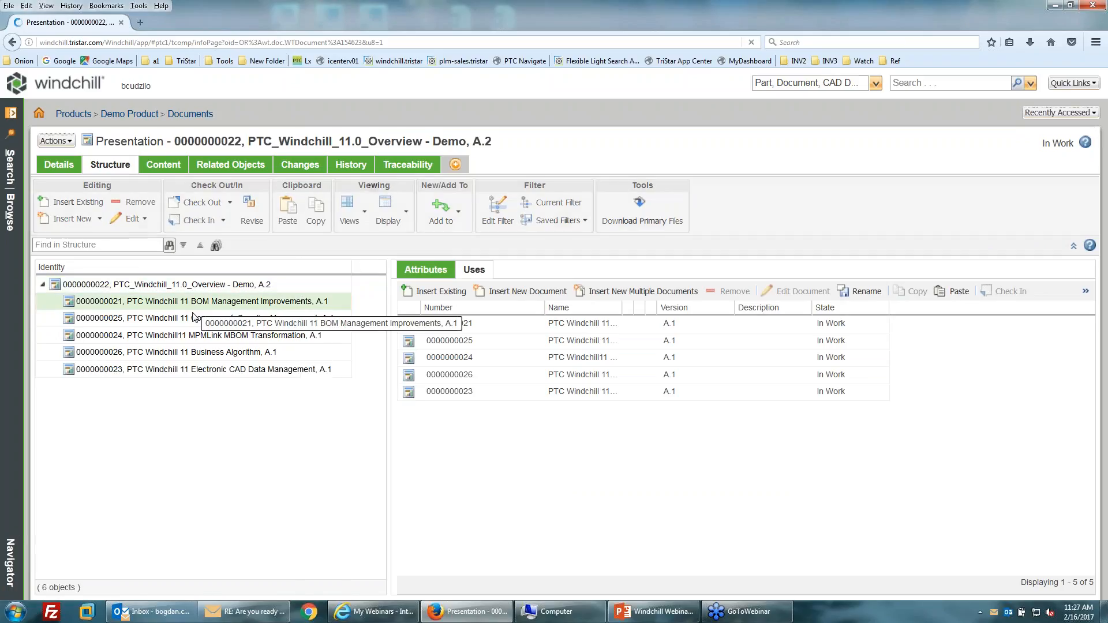
pyautogui.click(198, 338)
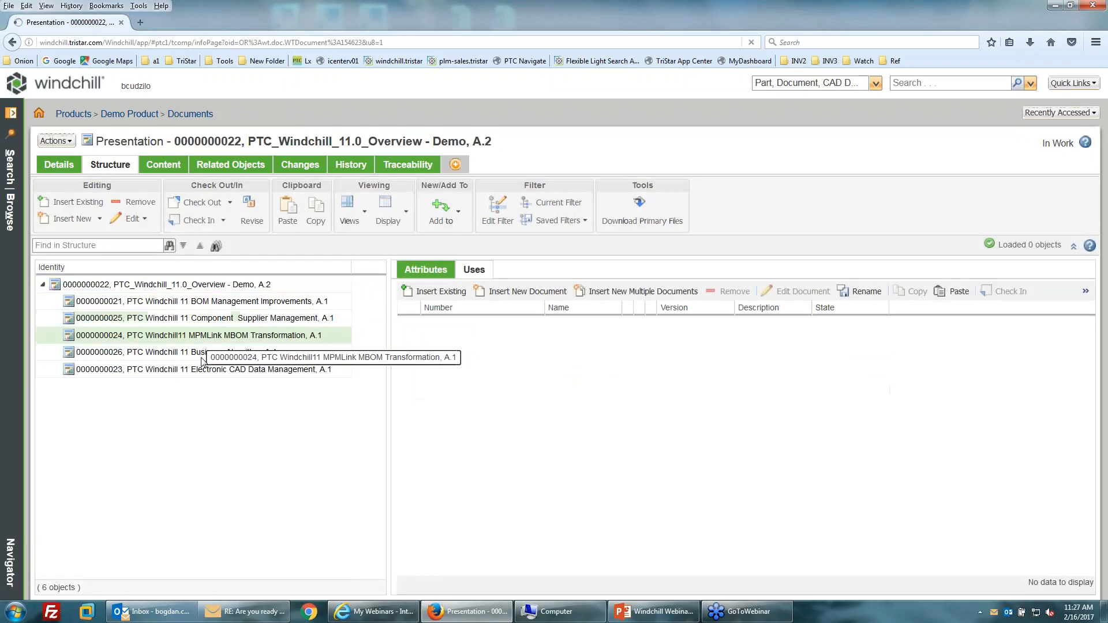
pyautogui.click(199, 353)
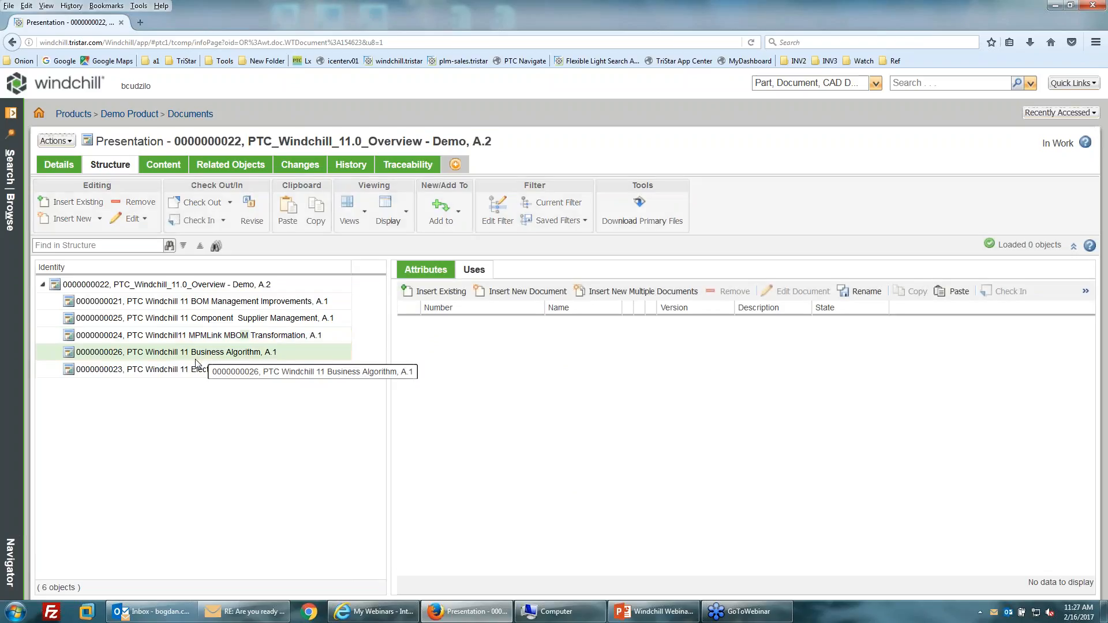
pyautogui.click(172, 285)
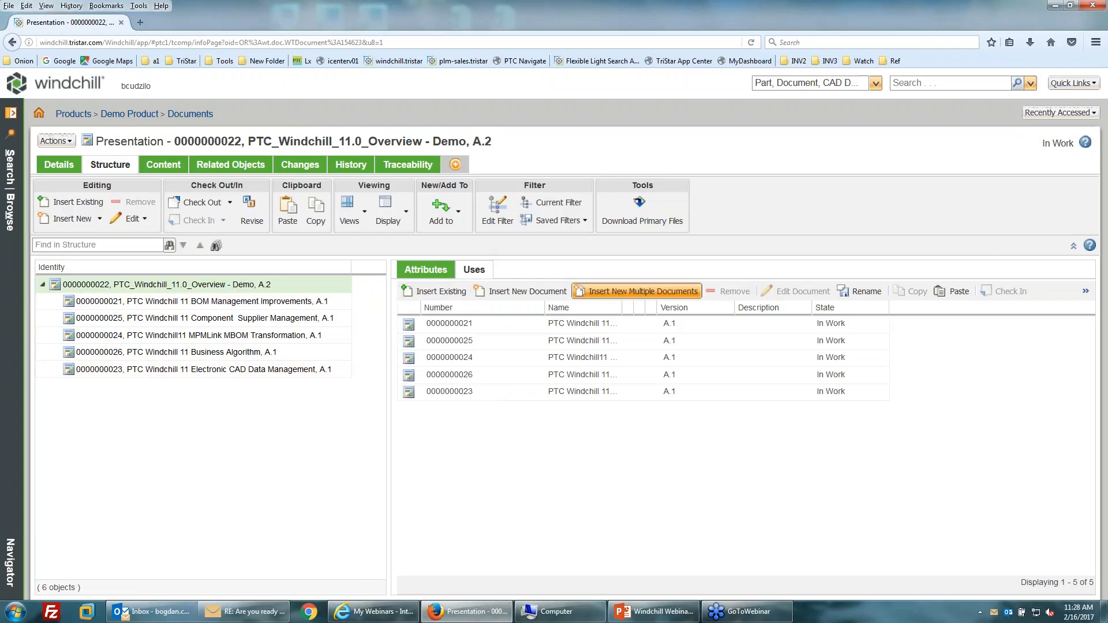
pyautogui.click(457, 392)
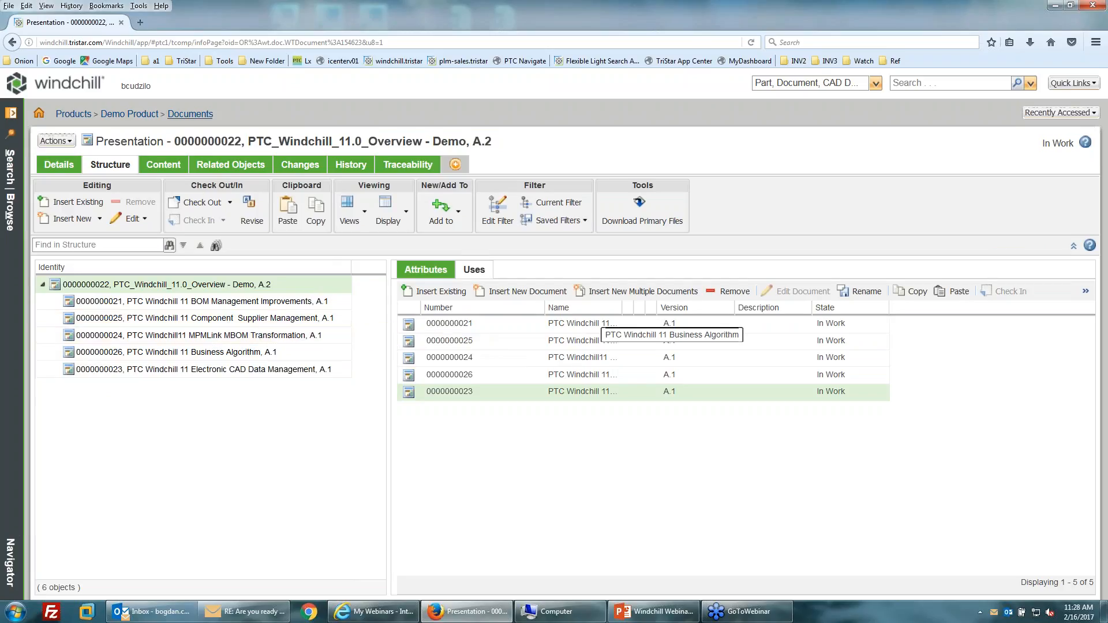
pyautogui.click(190, 114)
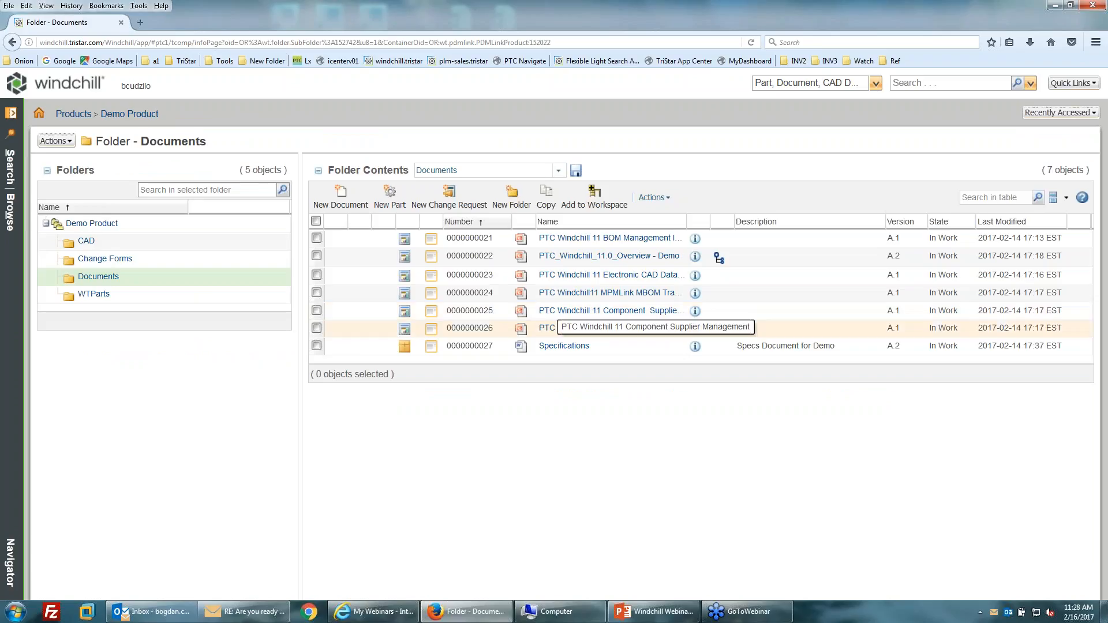
# Close the e-mail window and resize the Explorer window so Windchill shows behind it.
pyautogui.rightClick(239, 620)
pyautogui.click(219, 587)
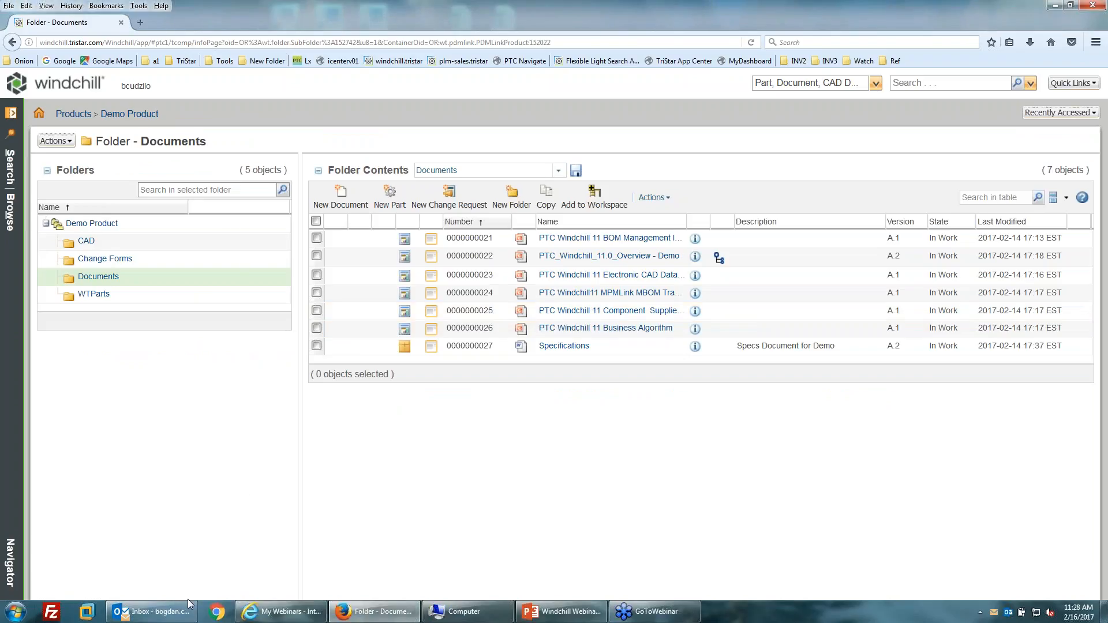
pyautogui.click(467, 611)
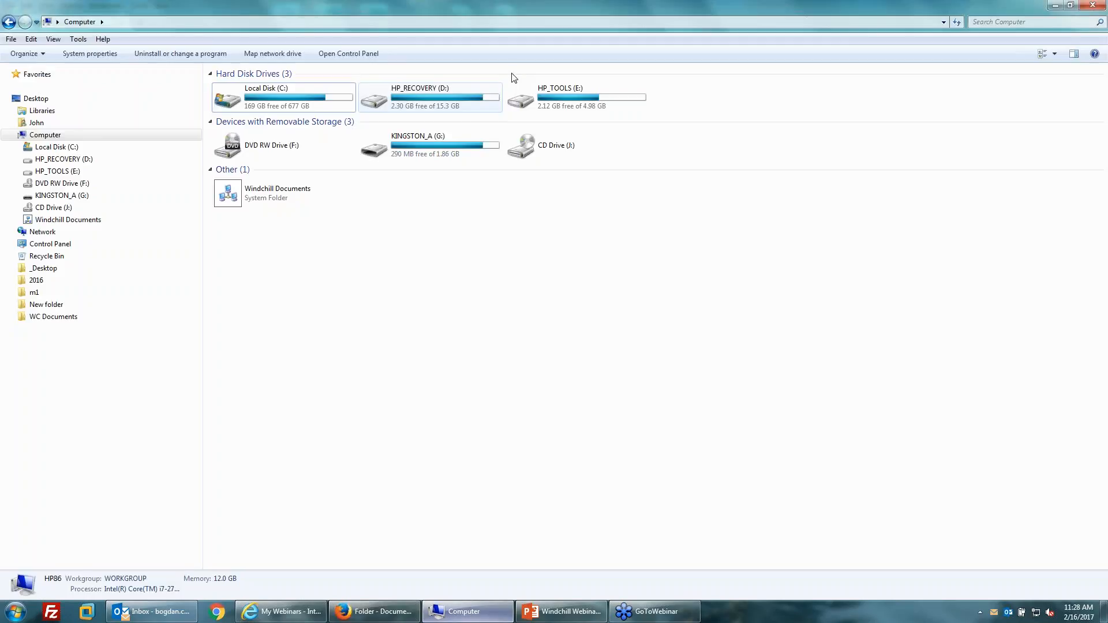
pyautogui.moveTo(613, 6); pyautogui.dragTo(943, 182)
# Drag specs.docx from WC Documents onto the Windchill Documents folder table.
pyautogui.click(580, 495)
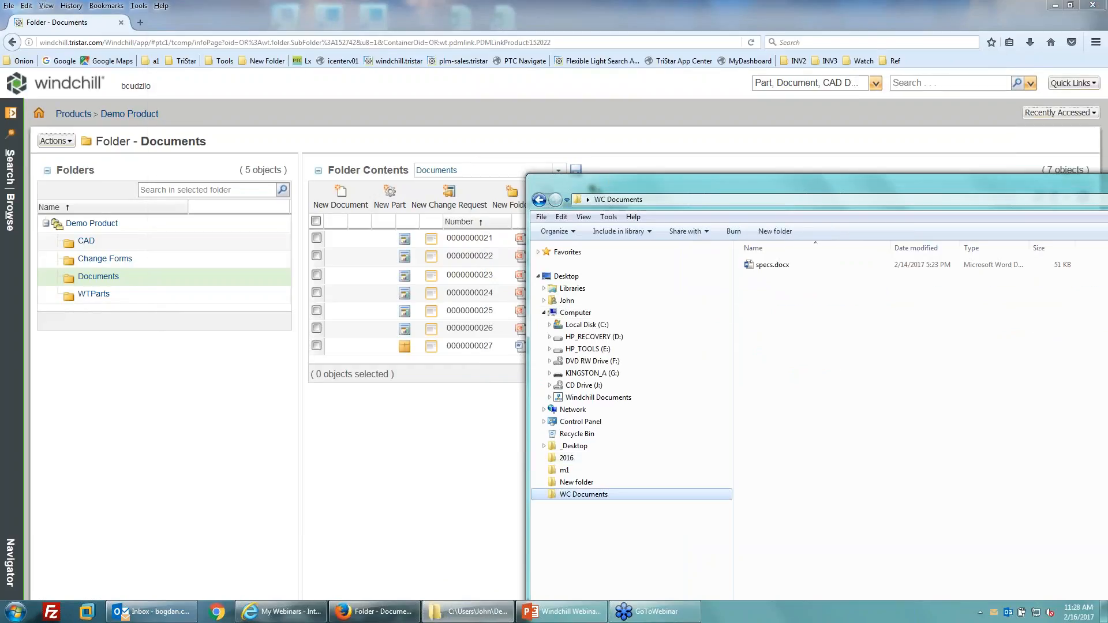
pyautogui.moveTo(843, 188); pyautogui.dragTo(978, 284)
pyautogui.click(910, 362)
pyautogui.moveTo(910, 363); pyautogui.dragTo(490, 293)
pyautogui.moveTo(603, 323); pyautogui.dragTo(455, 261)
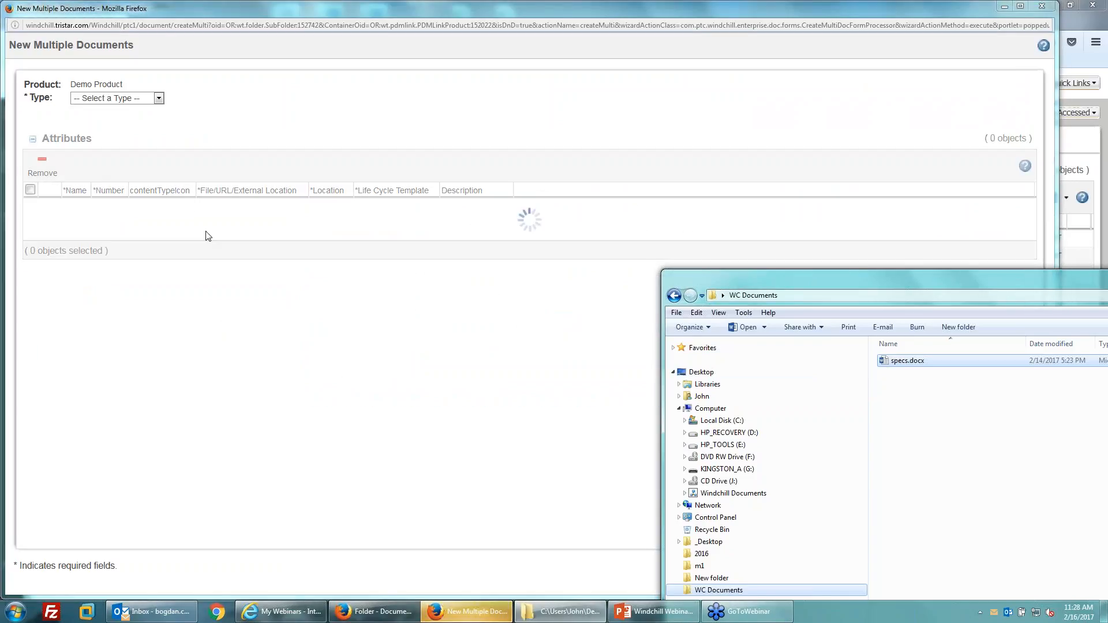
# Set the new document's type to Reference Document.
pyautogui.click(139, 99)
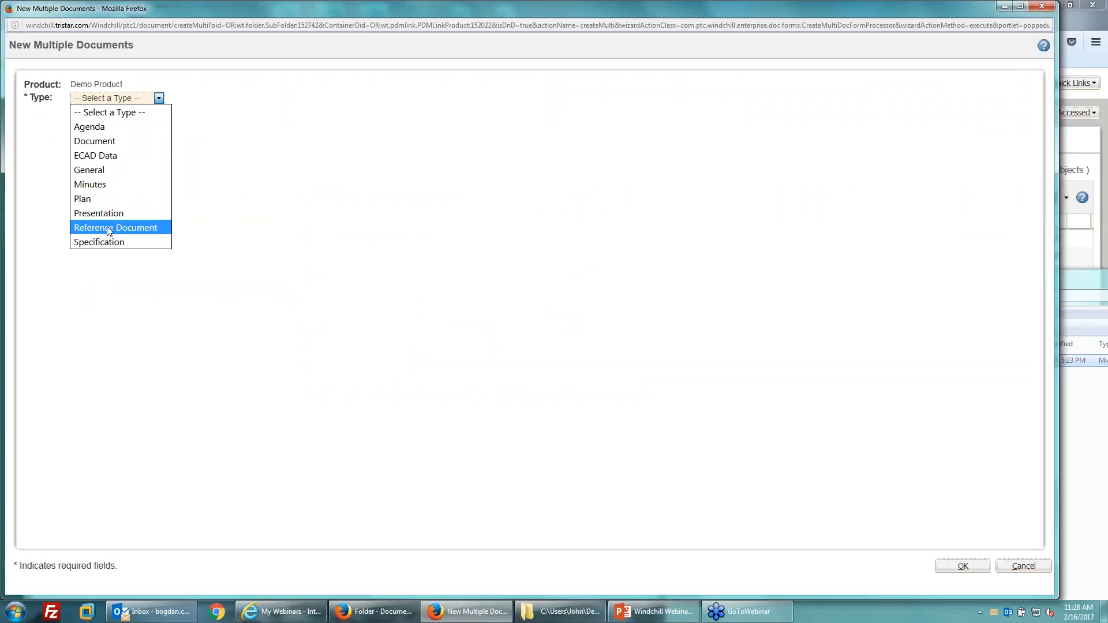
pyautogui.click(129, 228)
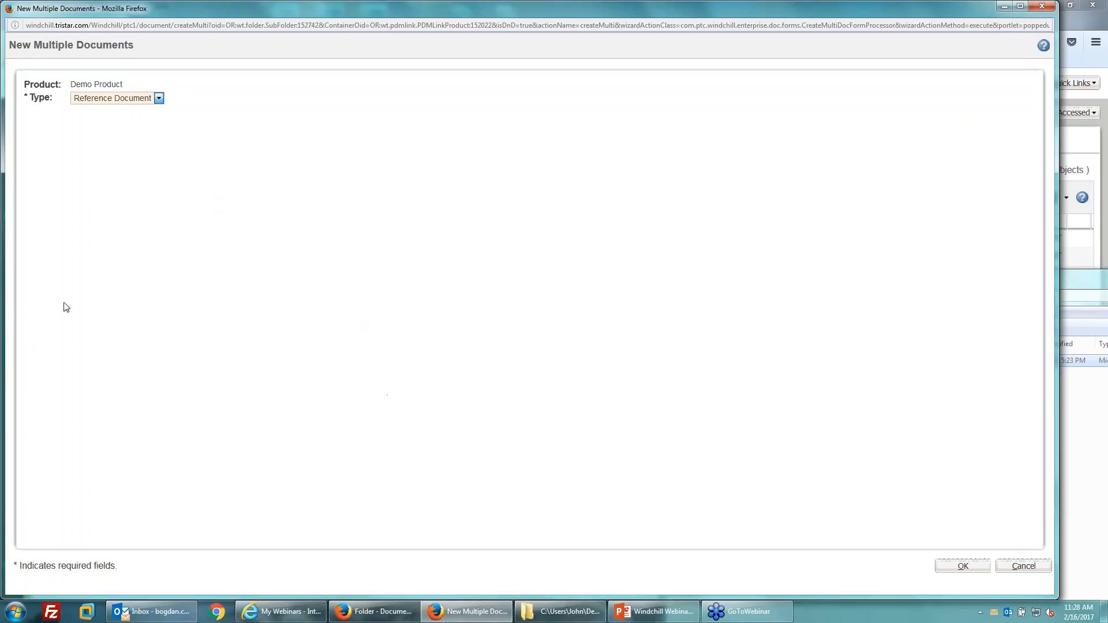
pyautogui.click(129, 101)
pyautogui.click(110, 230)
pyautogui.click(962, 567)
# Try Specification, revert to Reference Document, submit with OK, and dismiss the alert.
pyautogui.click(122, 103)
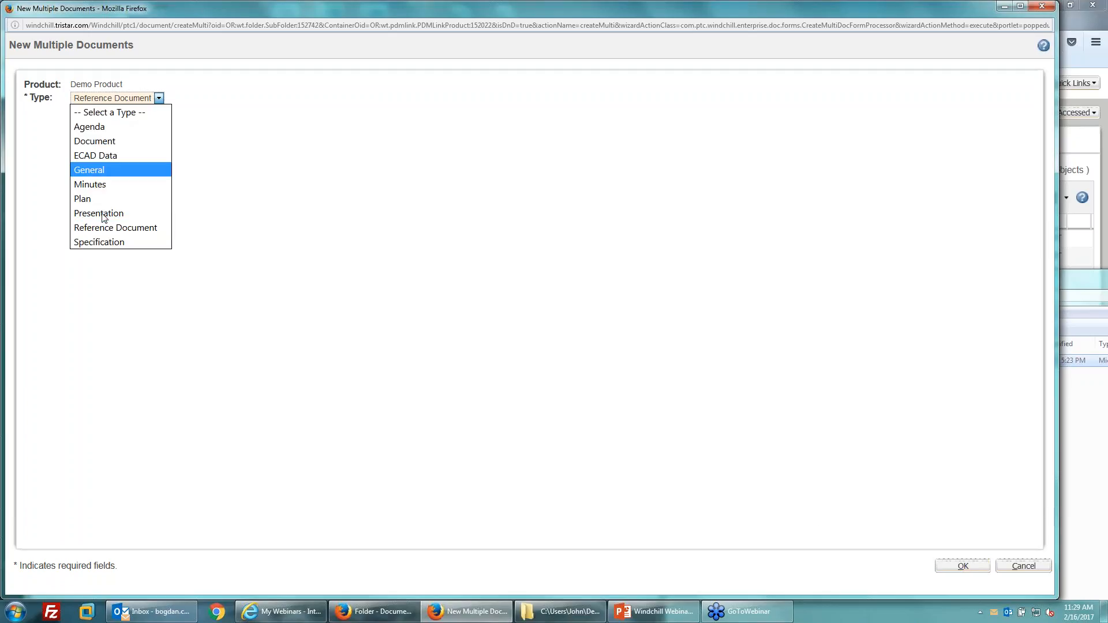
pyautogui.click(97, 242)
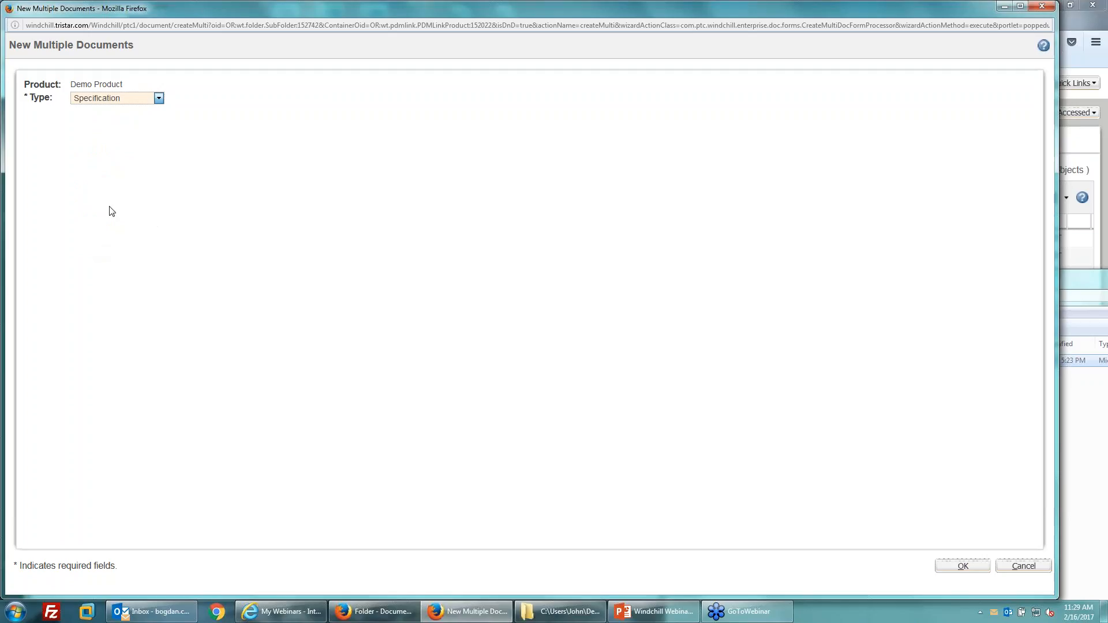
pyautogui.click(115, 103)
pyautogui.click(107, 228)
pyautogui.click(975, 567)
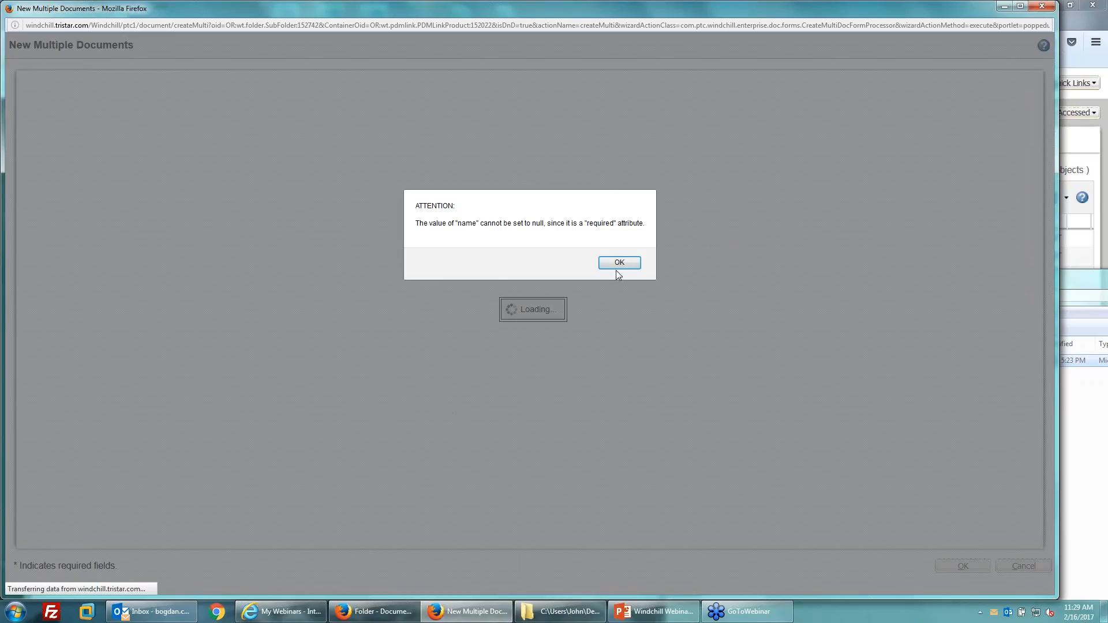
pyautogui.click(618, 261)
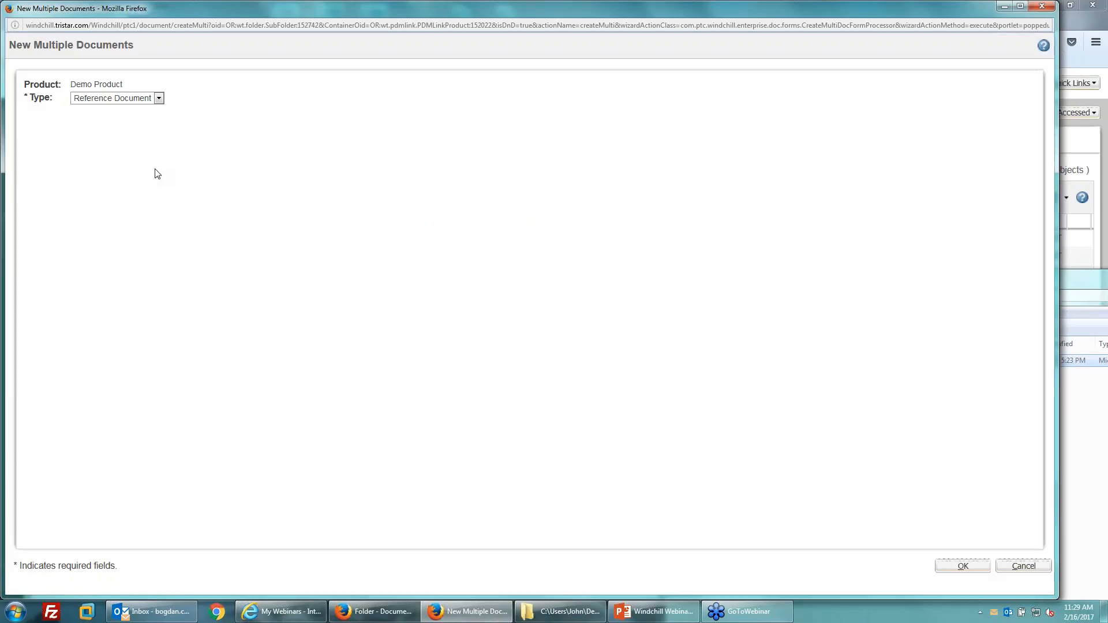
pyautogui.click(1022, 563)
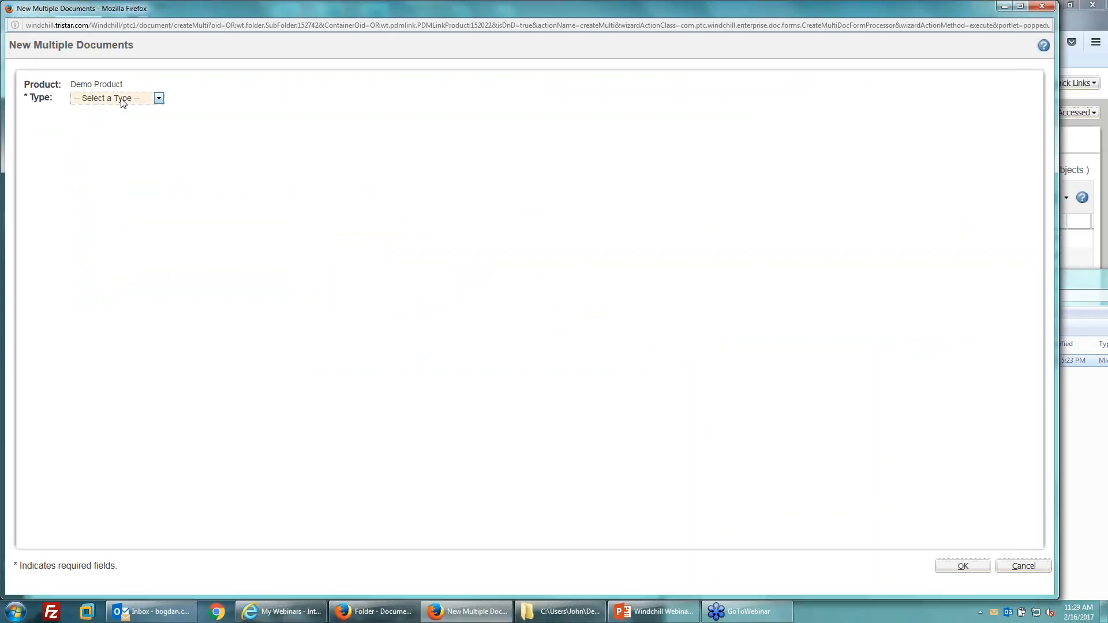
# Switch the type to ECAD Data, then cancel creating the new documents.
pyautogui.click(118, 98)
pyautogui.click(103, 155)
pyautogui.click(656, 24)
pyautogui.click(1015, 567)
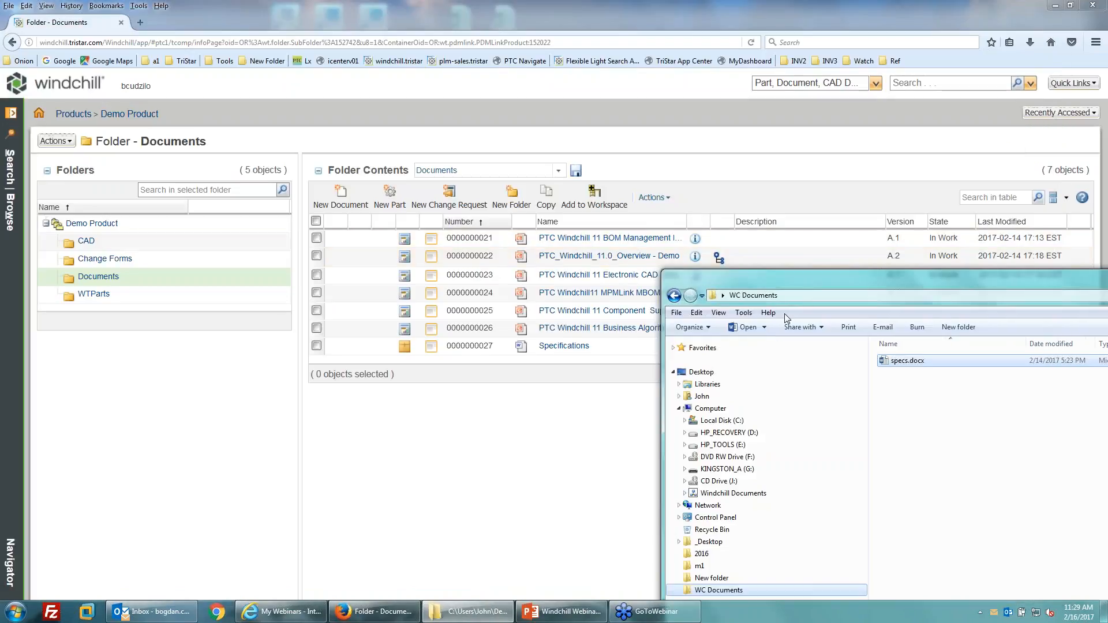
# Move Explorer aside, view the Specifications document's details, and return to the Documents folder.
pyautogui.moveTo(814, 282); pyautogui.dragTo(291, 238)
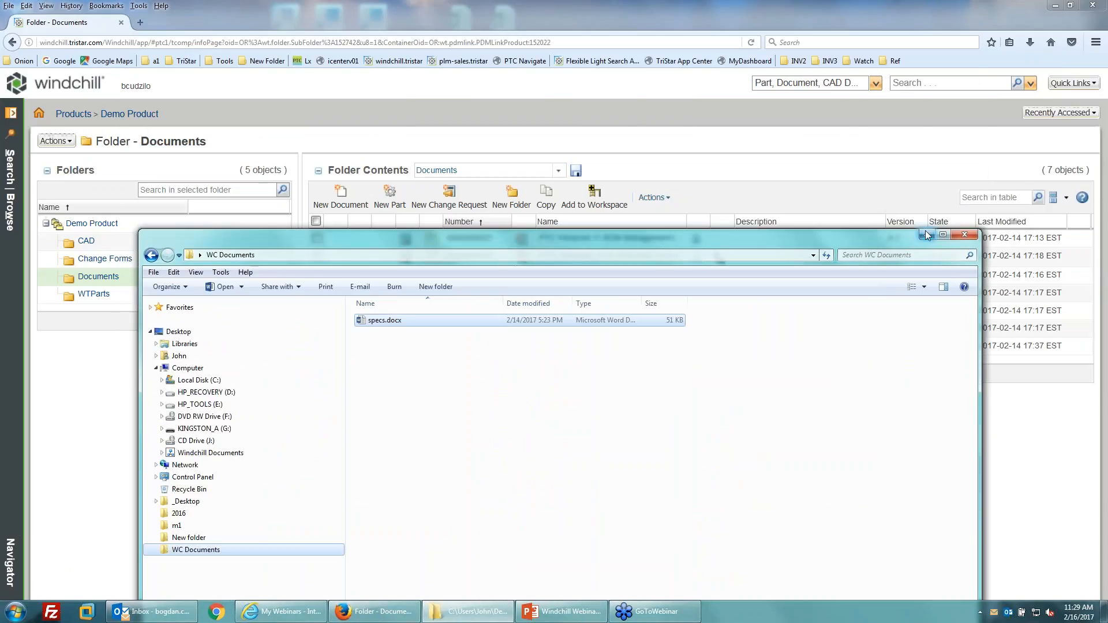
pyautogui.click(926, 235)
pyautogui.click(569, 349)
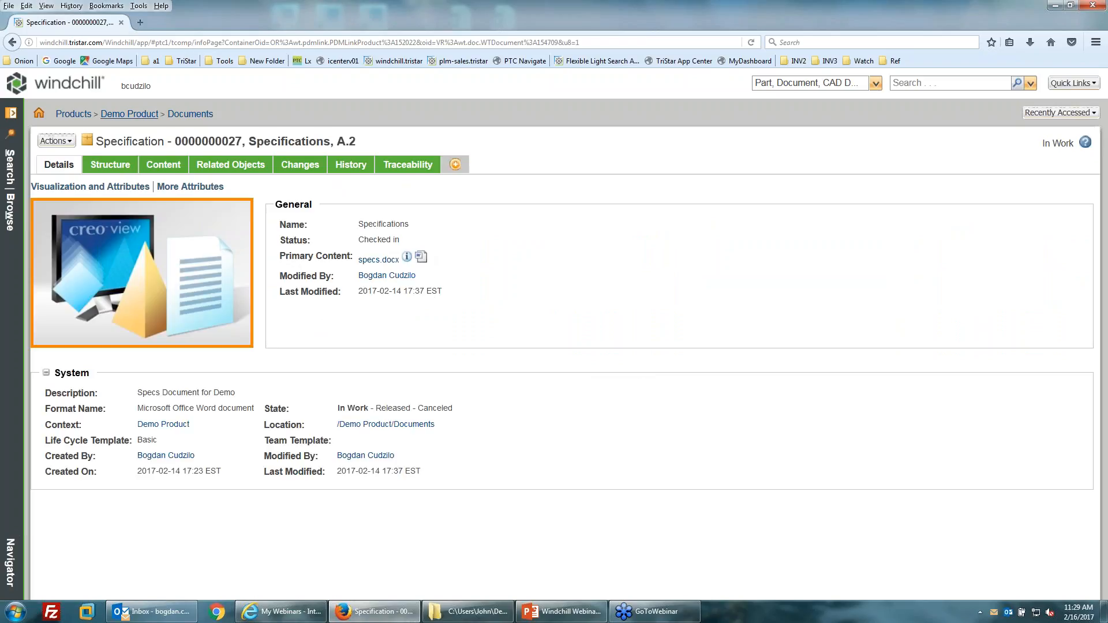
pyautogui.click(191, 114)
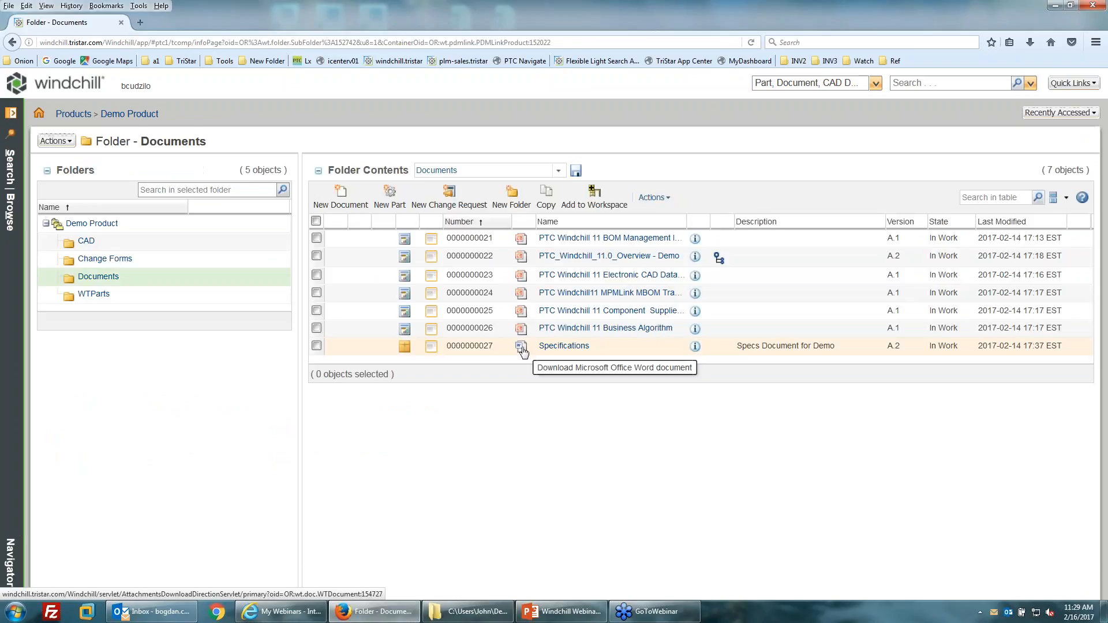
# Download the Specifications file, overwrite the local specs.docx, and open it in Word.
pyautogui.click(522, 347)
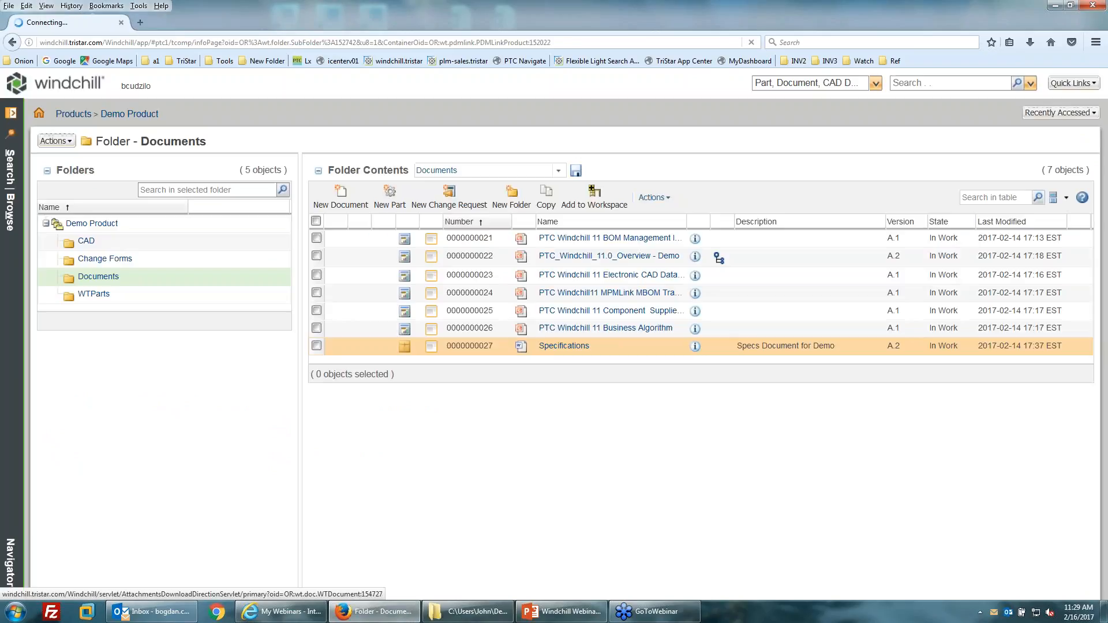
pyautogui.click(520, 373)
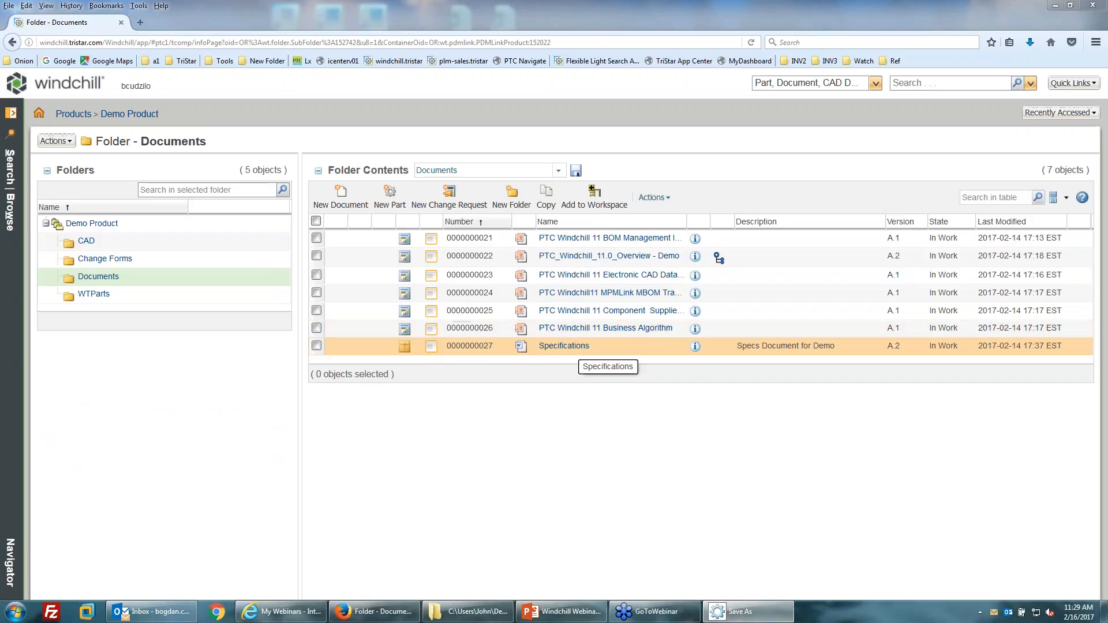
pyautogui.moveTo(568, 273); pyautogui.dragTo(397, 281)
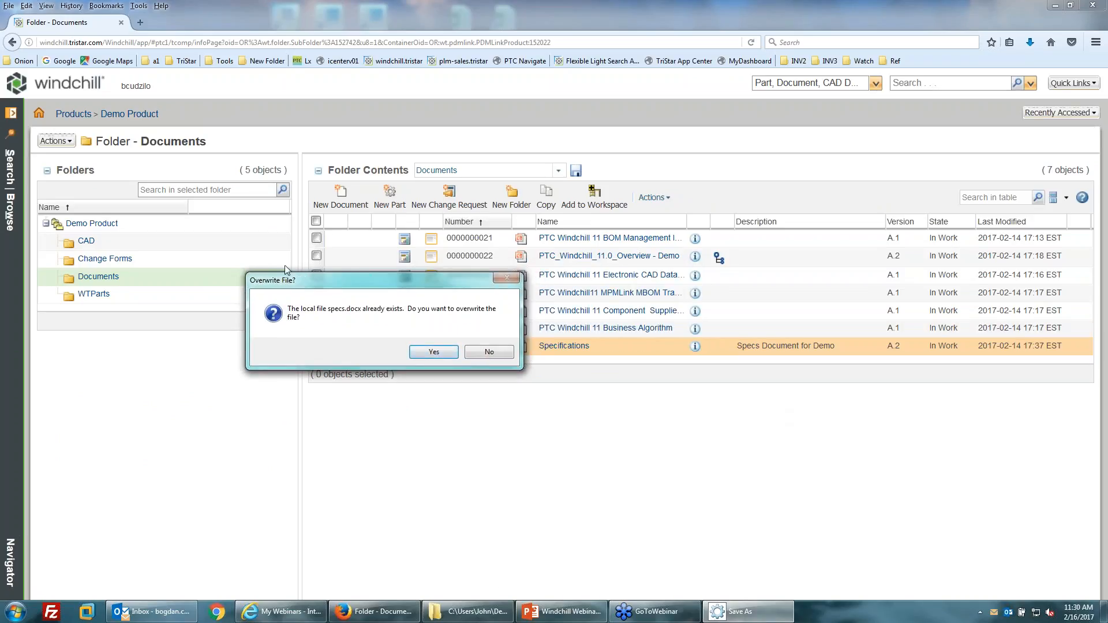
pyautogui.click(433, 352)
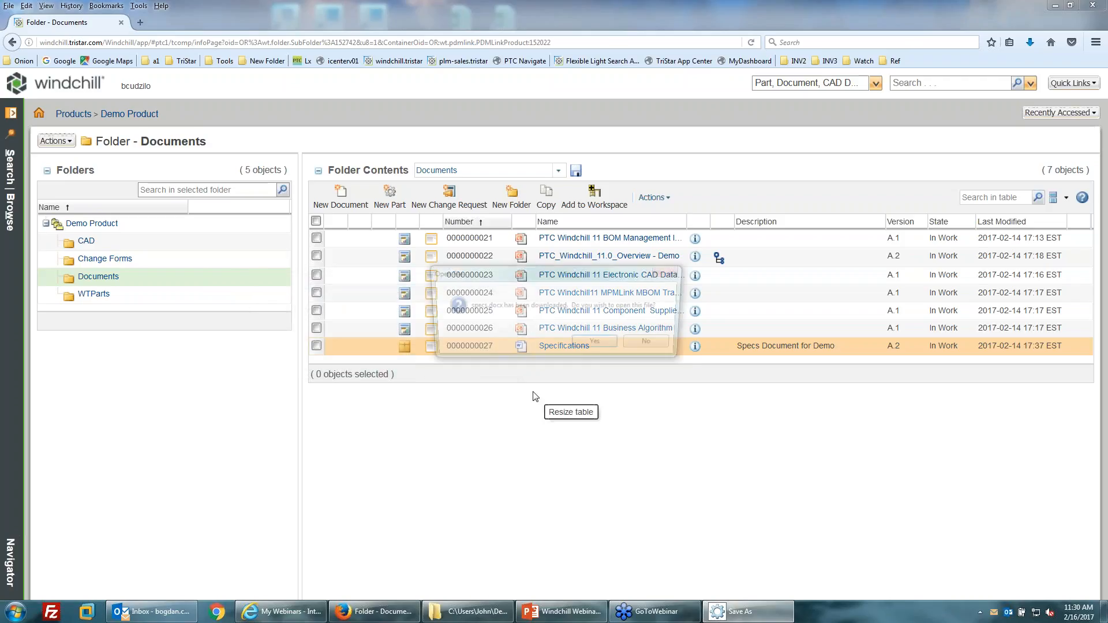
pyautogui.click(598, 348)
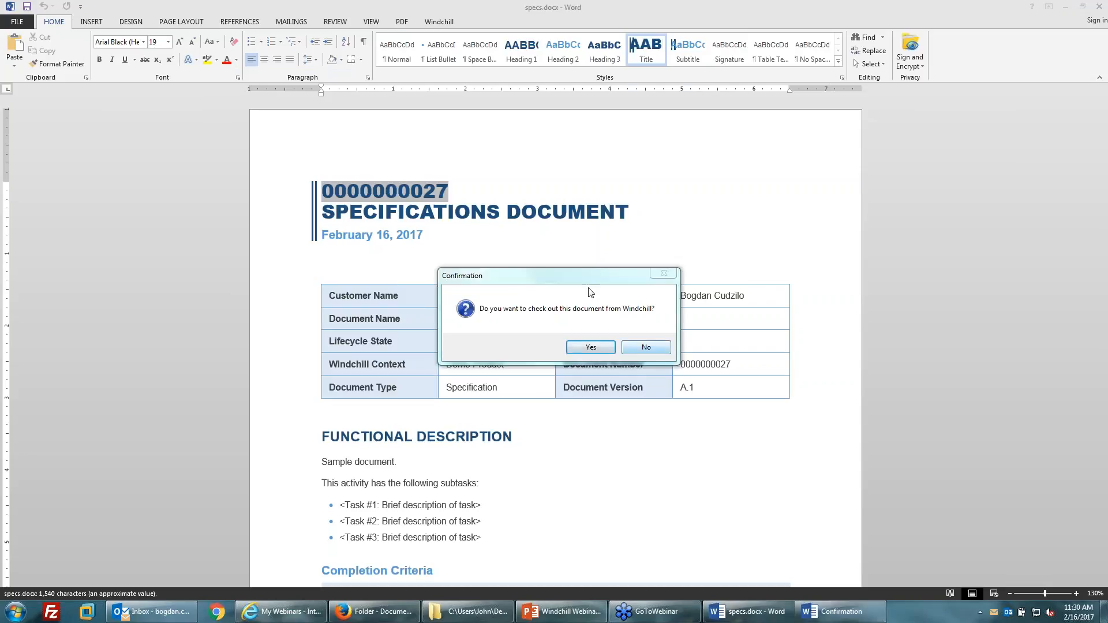
# Open specs.docx without checking it out, then show the Windchill tab's Server list.
pyautogui.moveTo(551, 280); pyautogui.dragTo(206, 202)
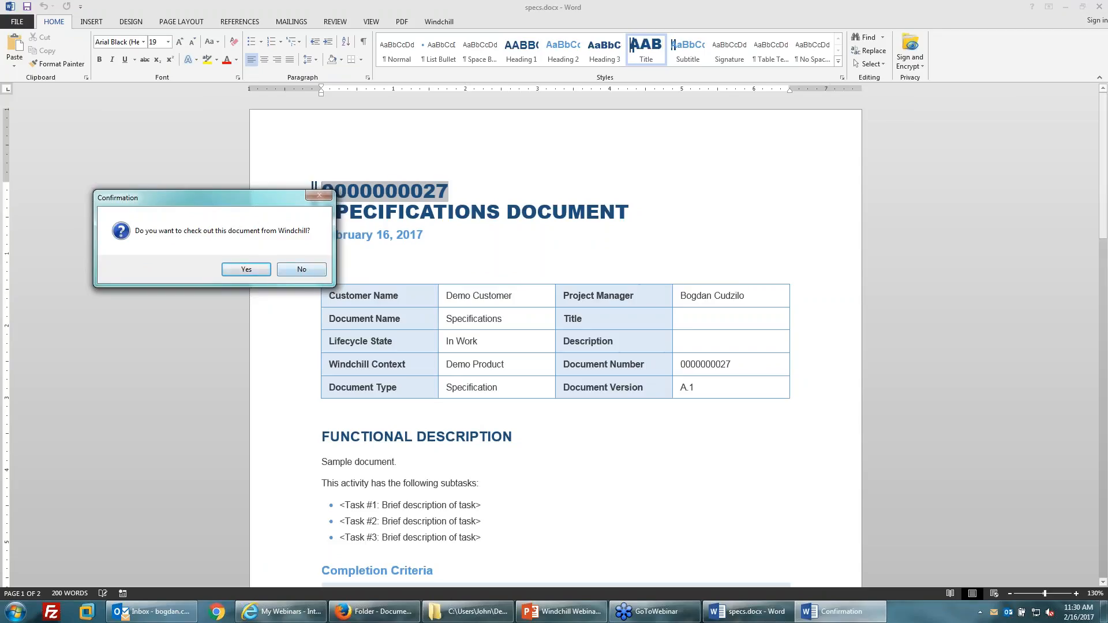
pyautogui.click(302, 270)
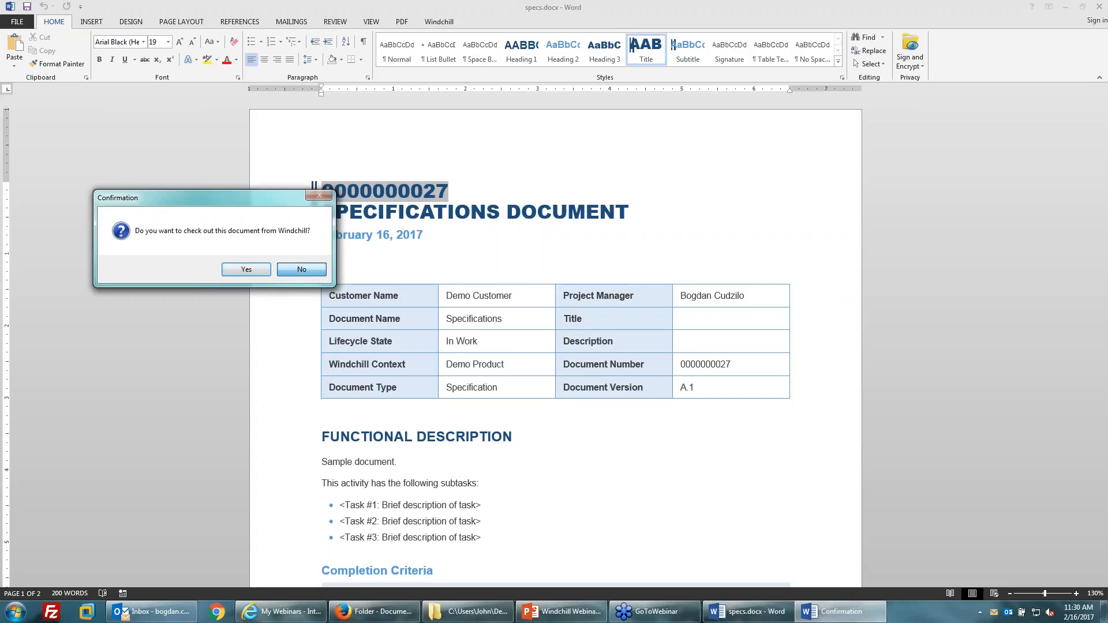
pyautogui.click(440, 22)
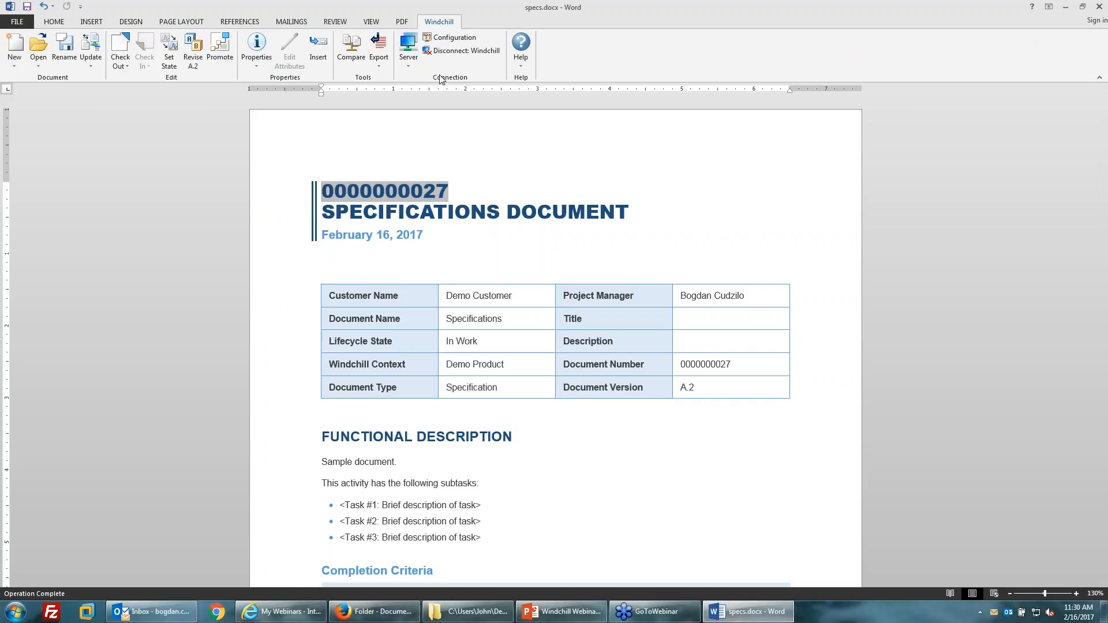
pyautogui.click(409, 63)
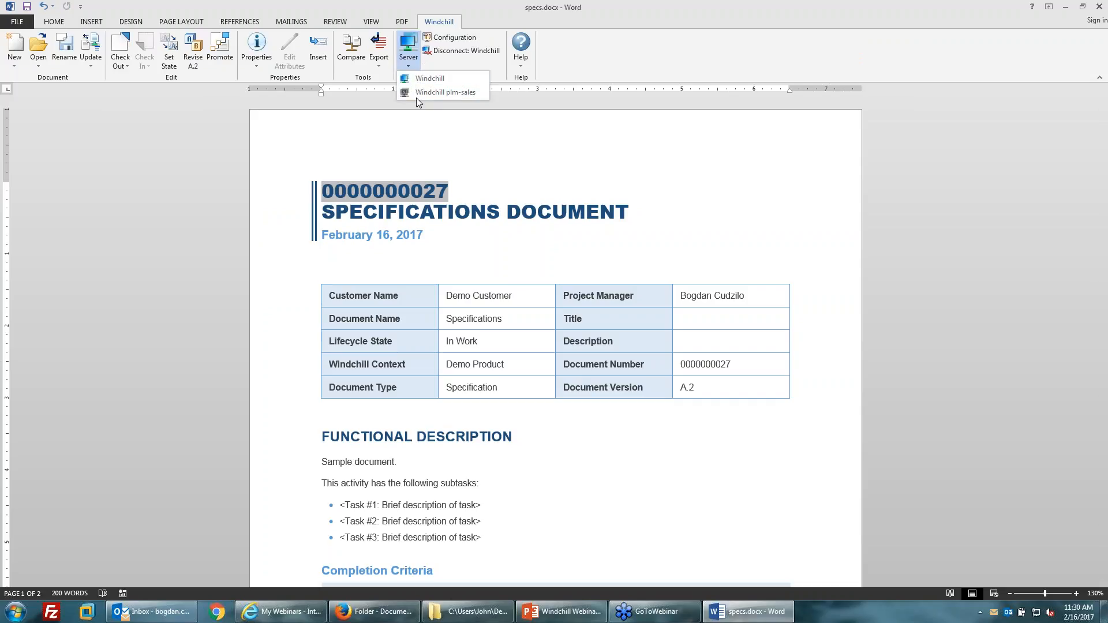
pyautogui.click(675, 85)
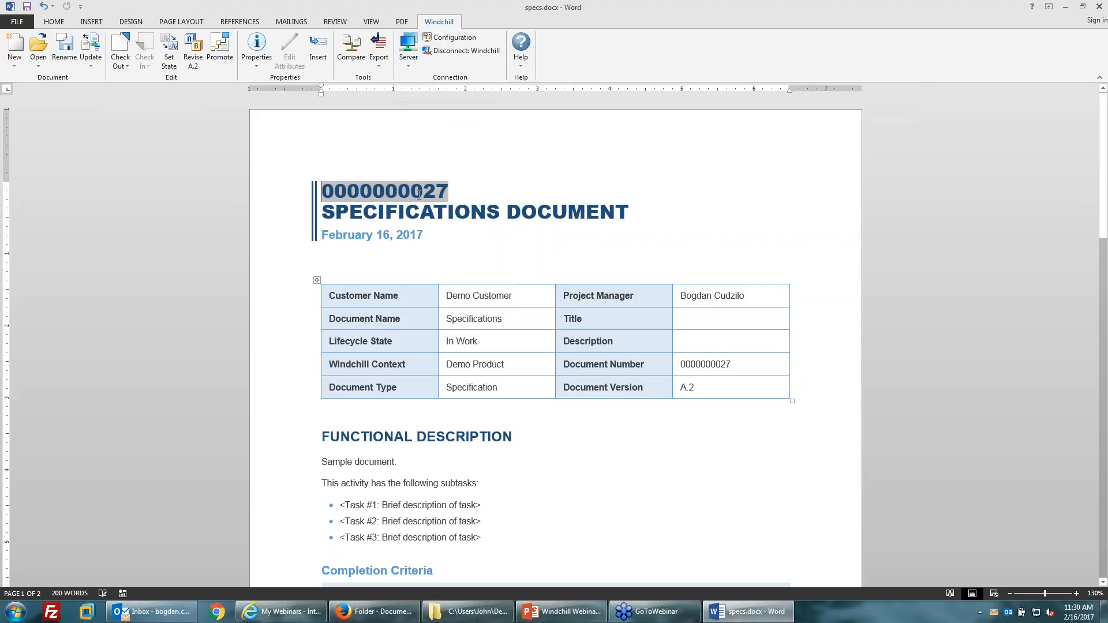
pyautogui.click(514, 266)
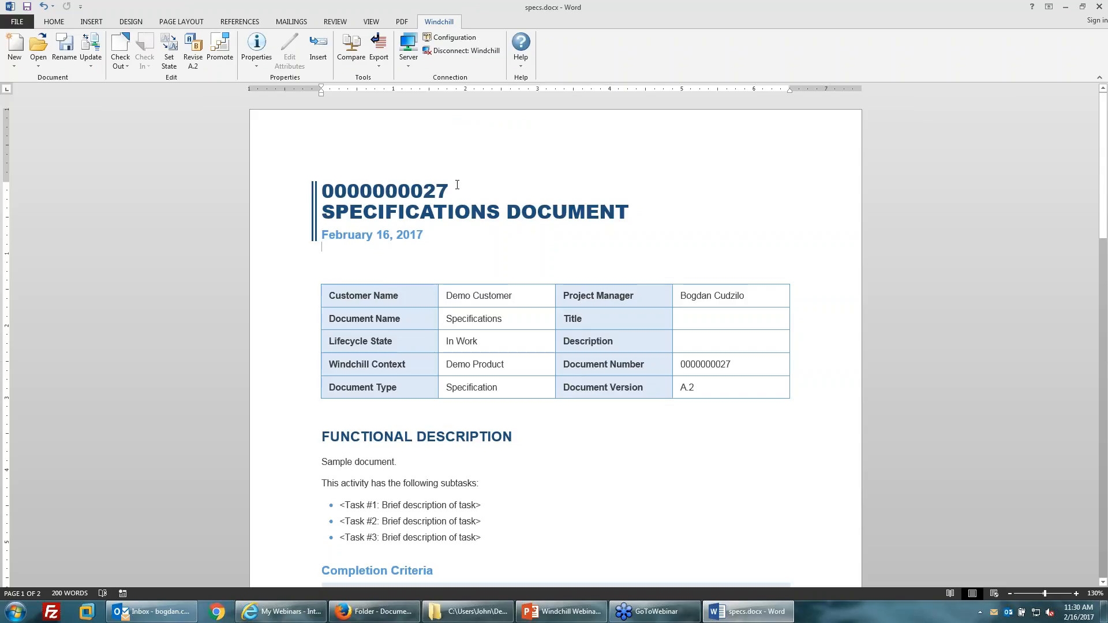
pyautogui.click(436, 191)
pyautogui.moveTo(451, 191); pyautogui.dragTo(324, 194)
pyautogui.click(470, 192)
# Switch to the Windchill page and back, then check specs.docx out of Windchill.
pyautogui.click(375, 612)
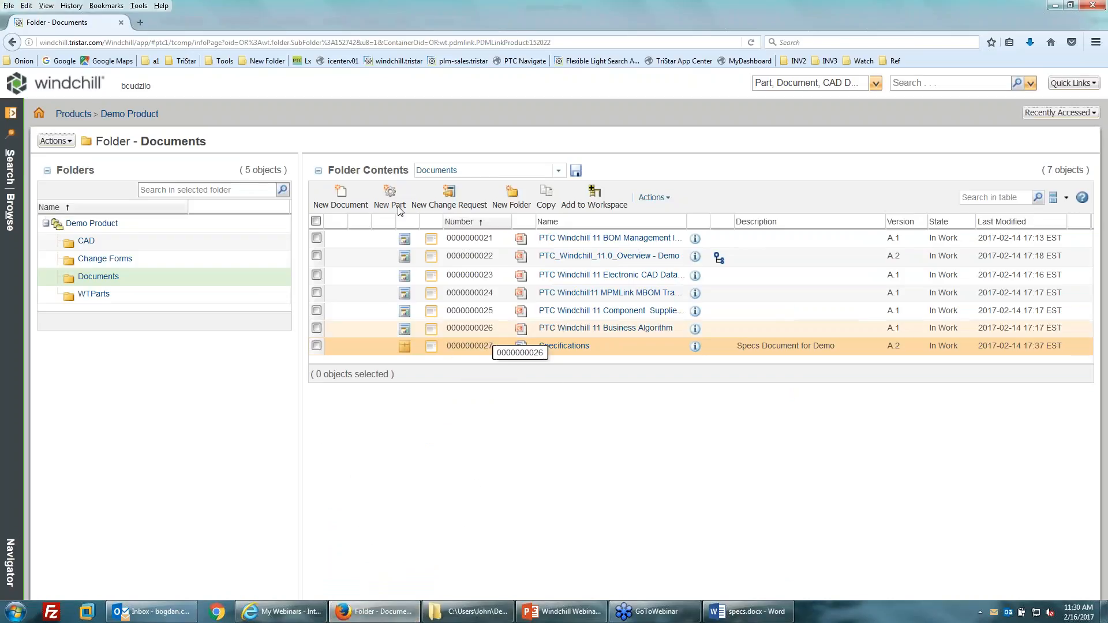
pyautogui.click(730, 613)
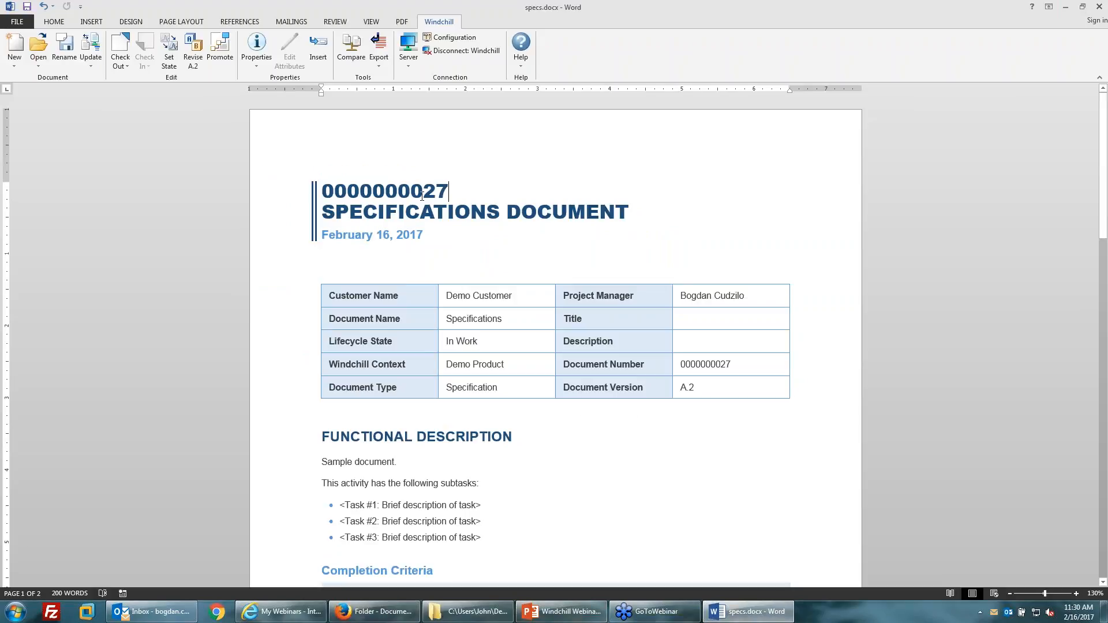
pyautogui.click(671, 449)
pyautogui.click(469, 342)
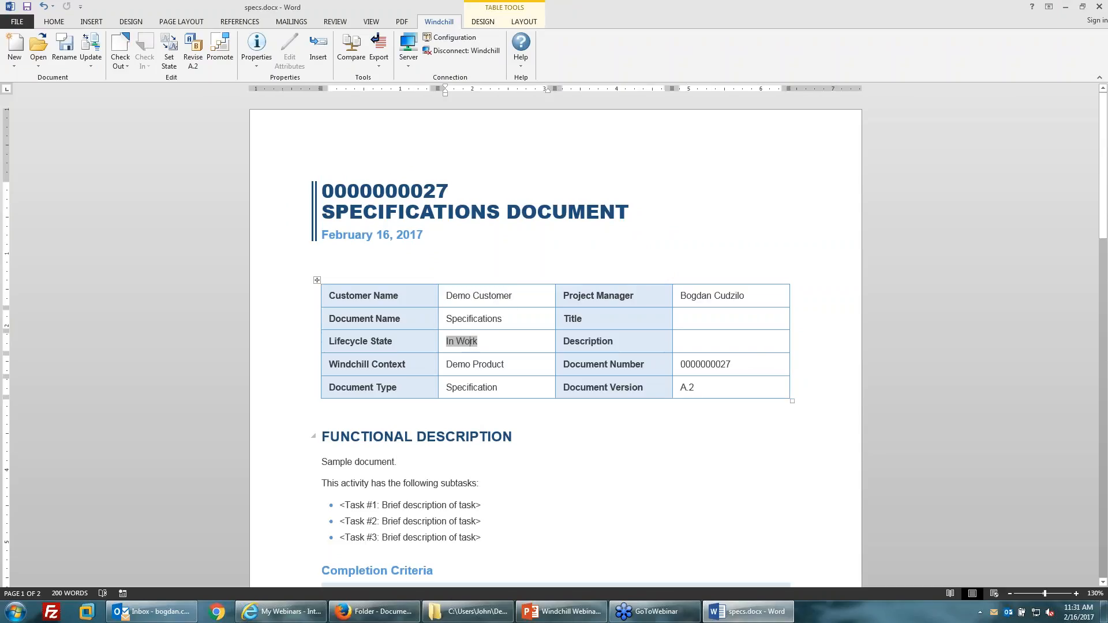
pyautogui.click(706, 391)
pyautogui.click(396, 462)
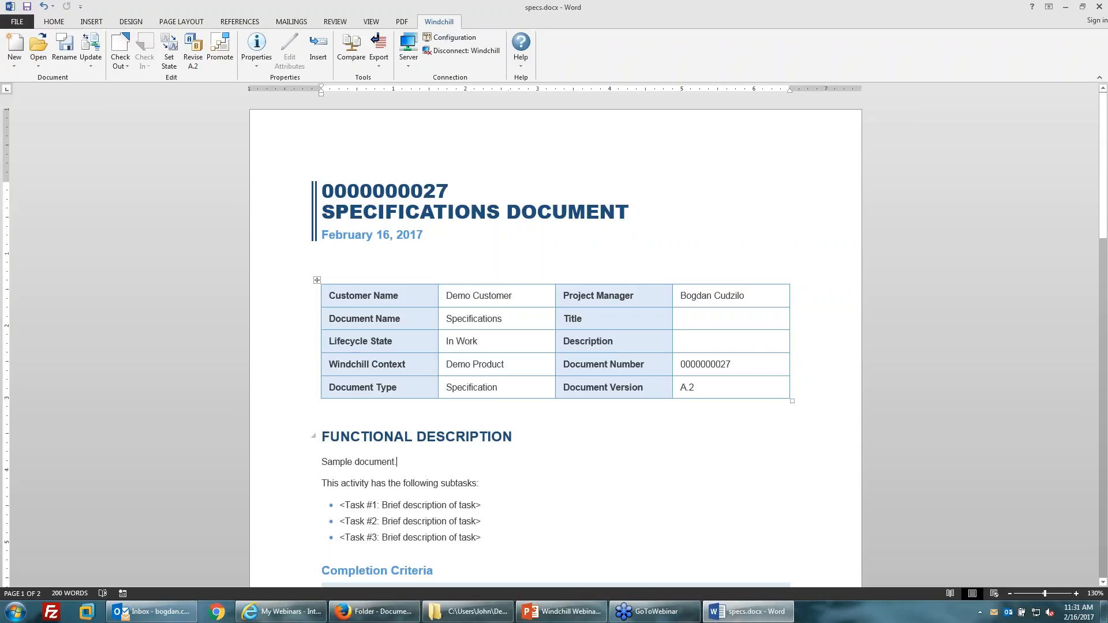
pyautogui.click(118, 51)
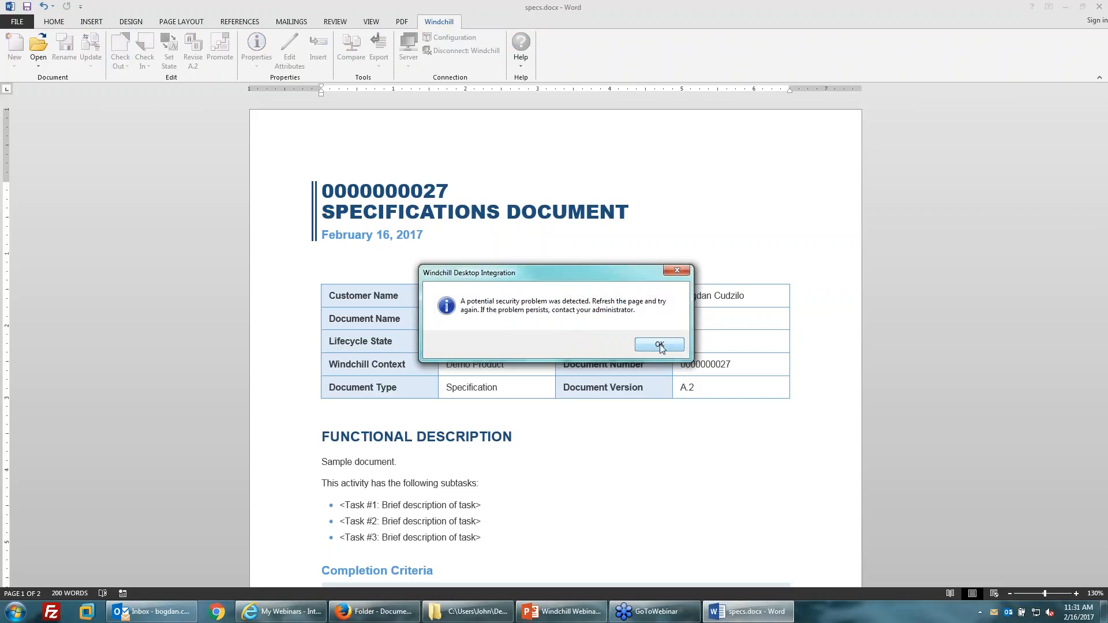
# Dismiss the security warning, retry Check Out, and close specs.docx without updating Windchill.
pyautogui.click(662, 345)
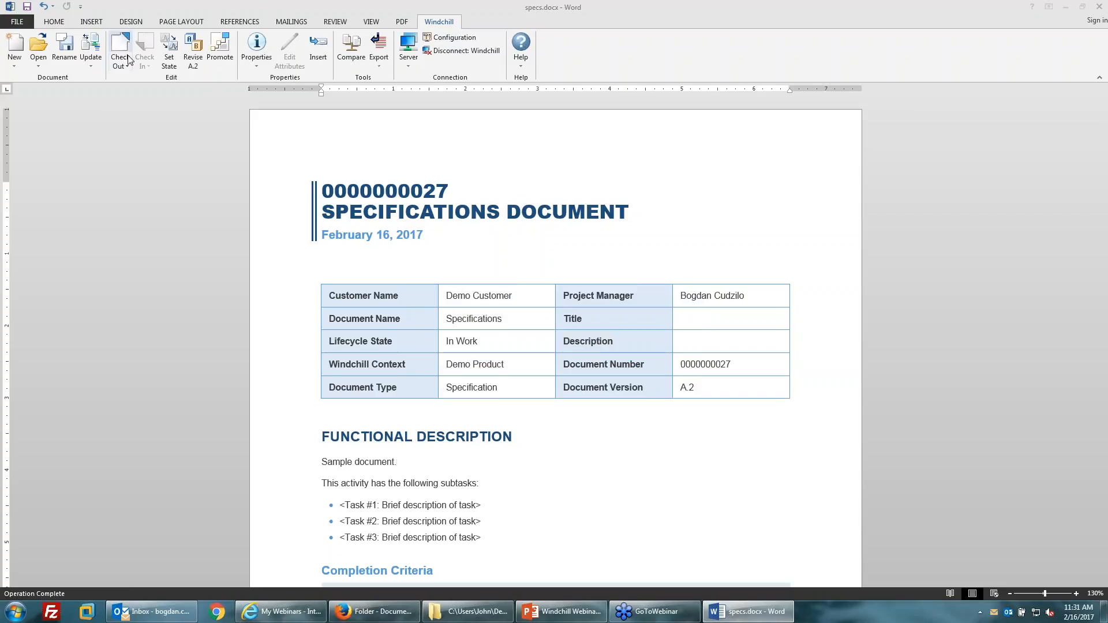
pyautogui.click(121, 64)
pyautogui.click(138, 79)
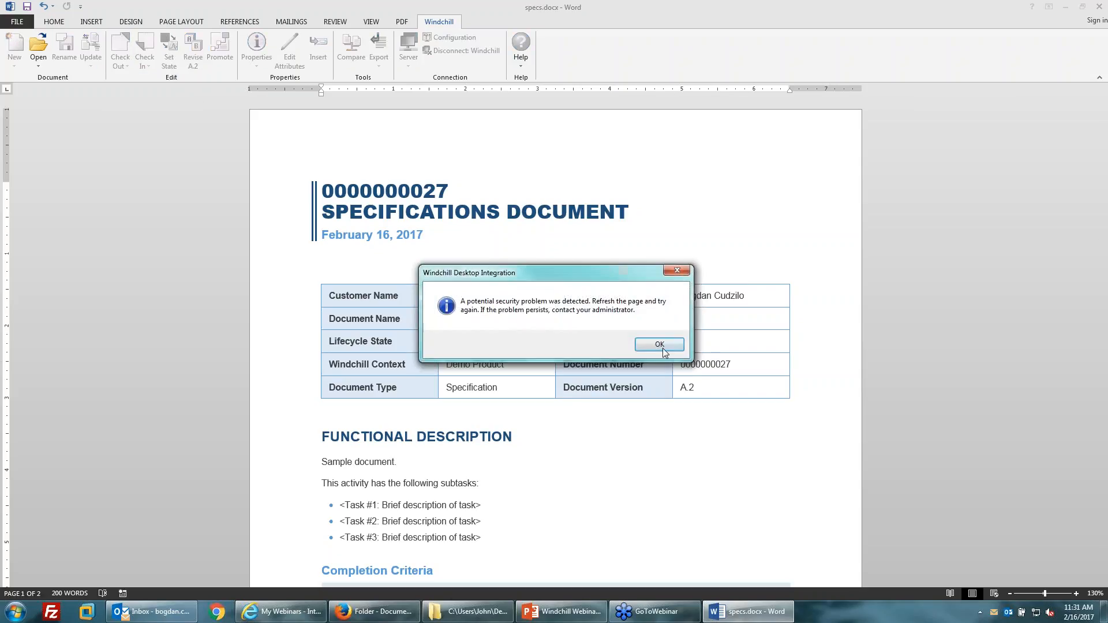
pyautogui.click(662, 346)
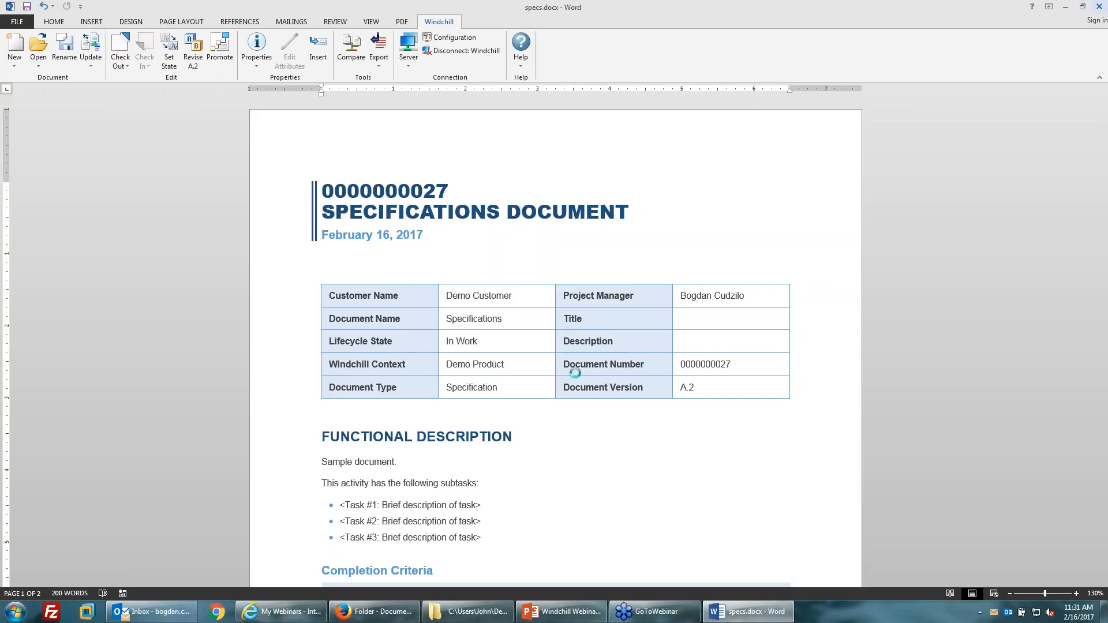
pyautogui.click(664, 349)
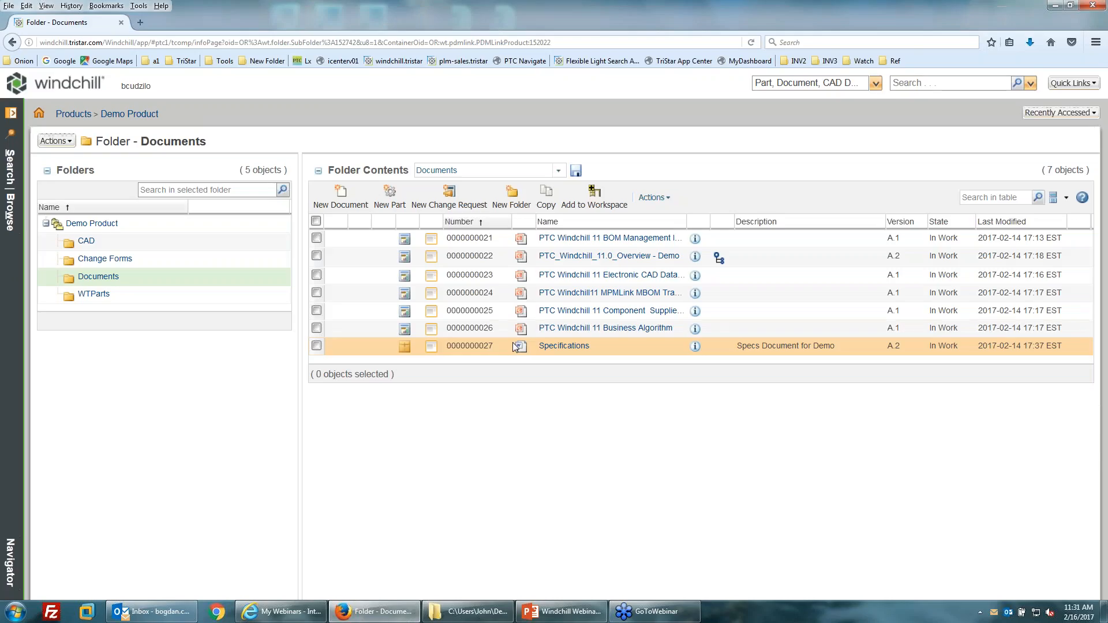
# Re-download the Specifications file, overwrite the local specs.docx, and open it in Word.
pyautogui.click(521, 349)
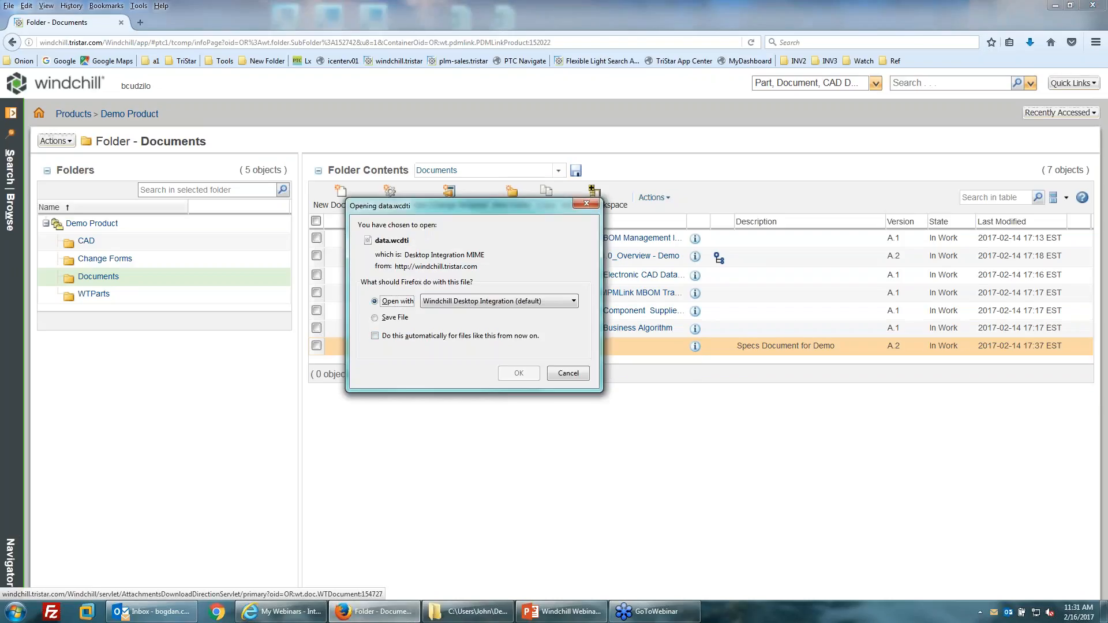
pyautogui.click(529, 379)
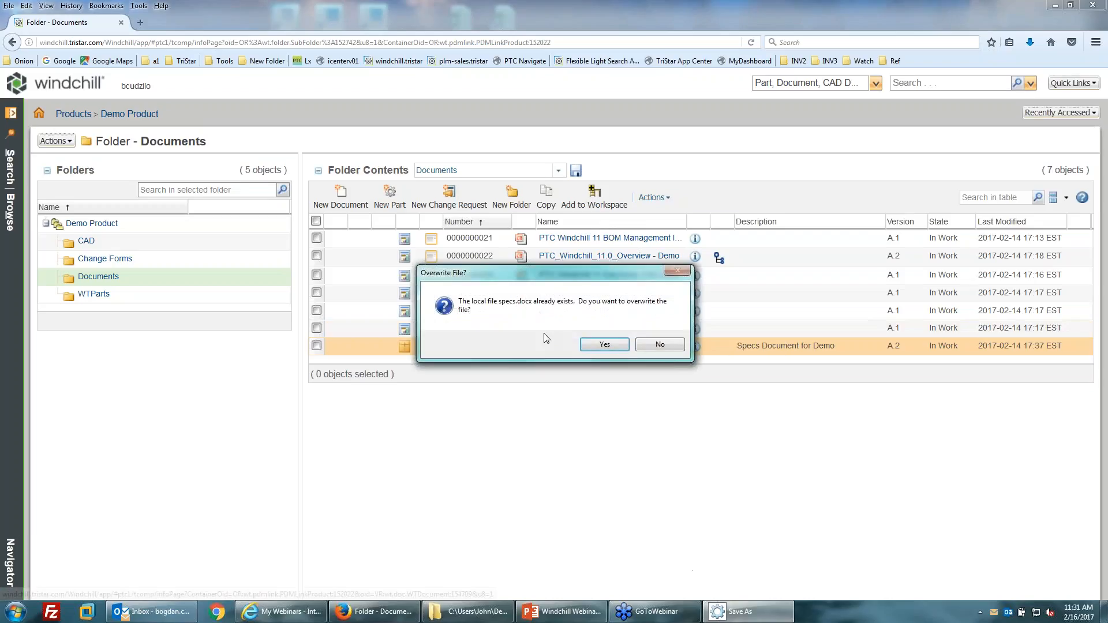
pyautogui.click(605, 345)
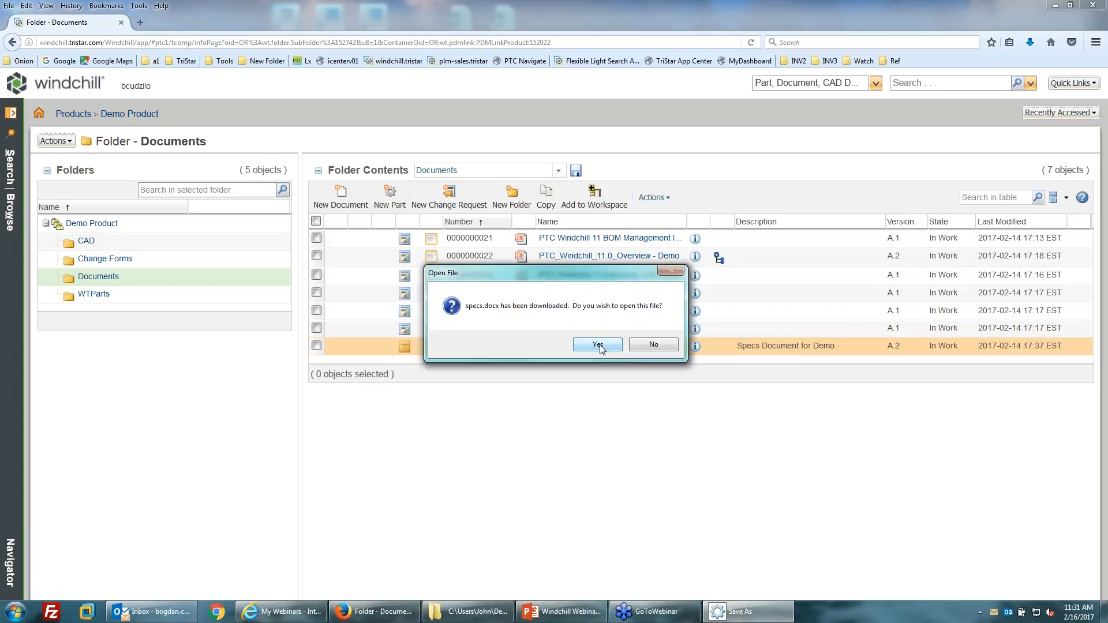
pyautogui.click(598, 345)
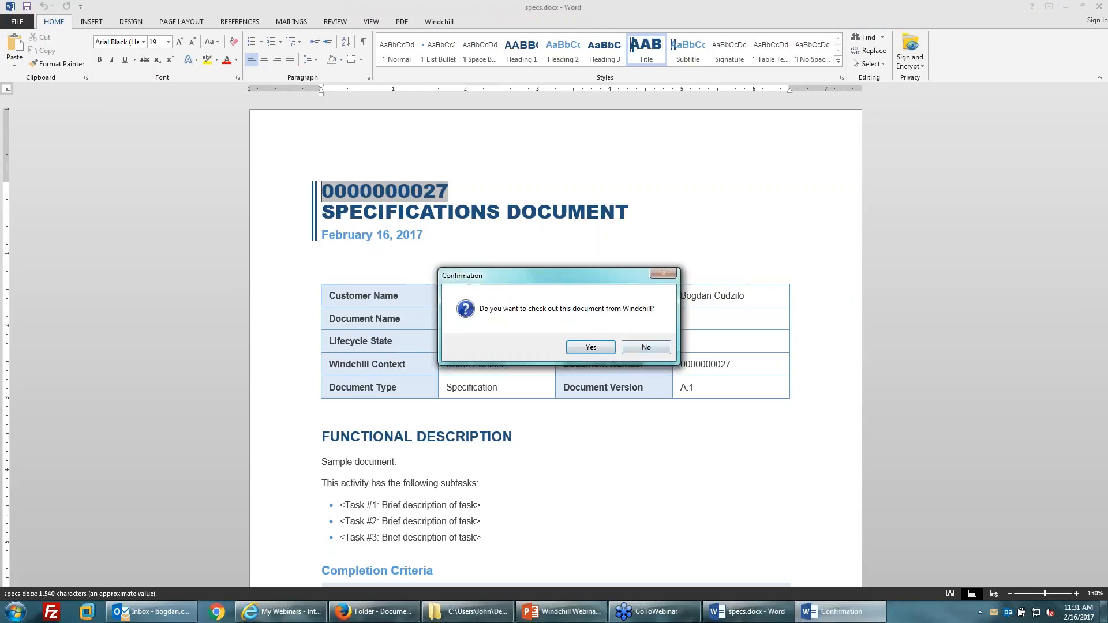
# Dismiss the check-out and security prompts, then close specs.docx without updating Windchill.
pyautogui.click(589, 345)
pyautogui.click(662, 349)
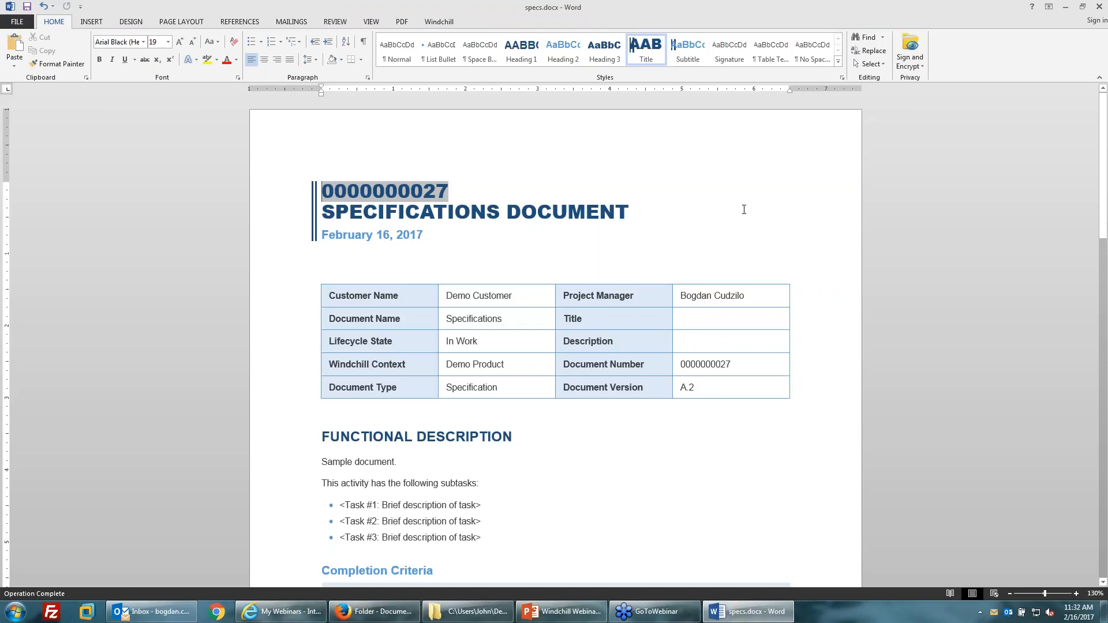
pyautogui.click(1100, 6)
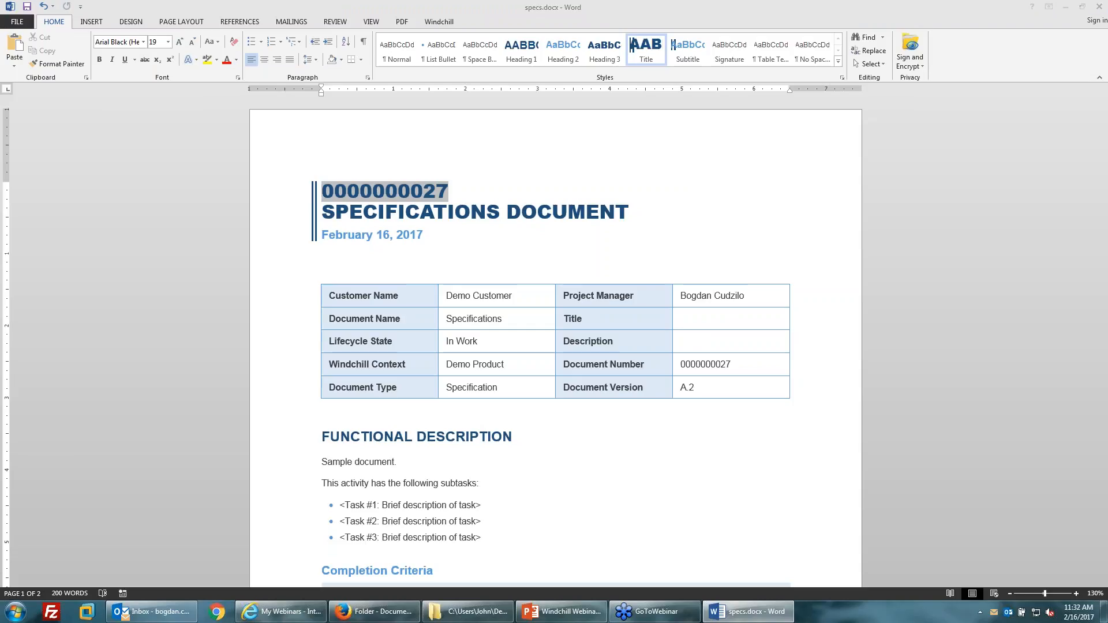
pyautogui.click(658, 348)
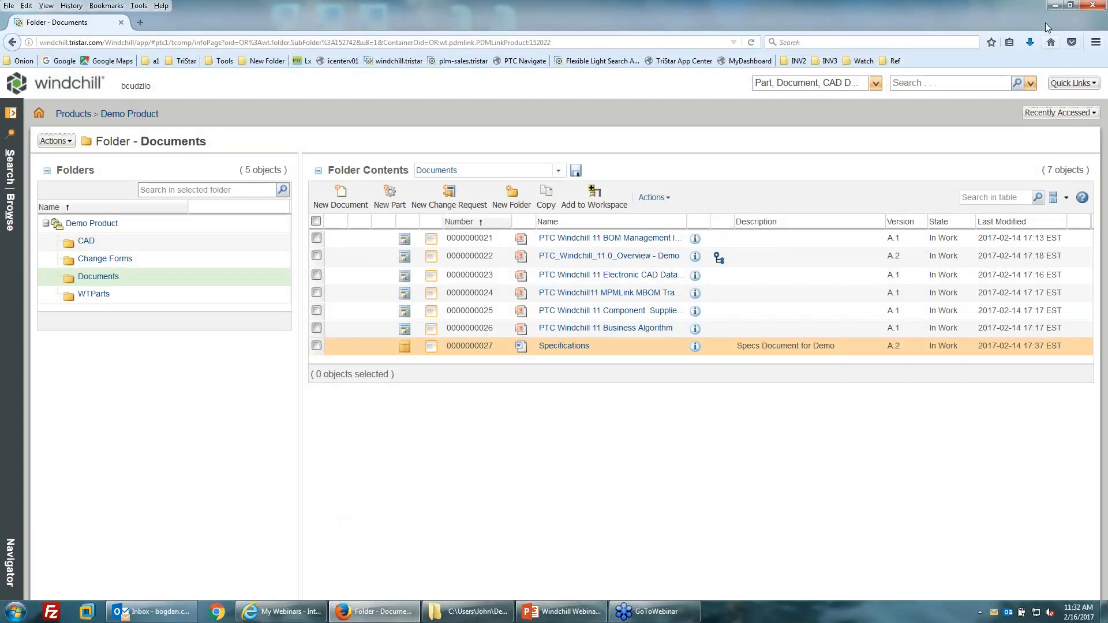
# Bring up and maximize the WC Documents window, then open Computer > Windchill Documents.
pyautogui.moveTo(461, 614)
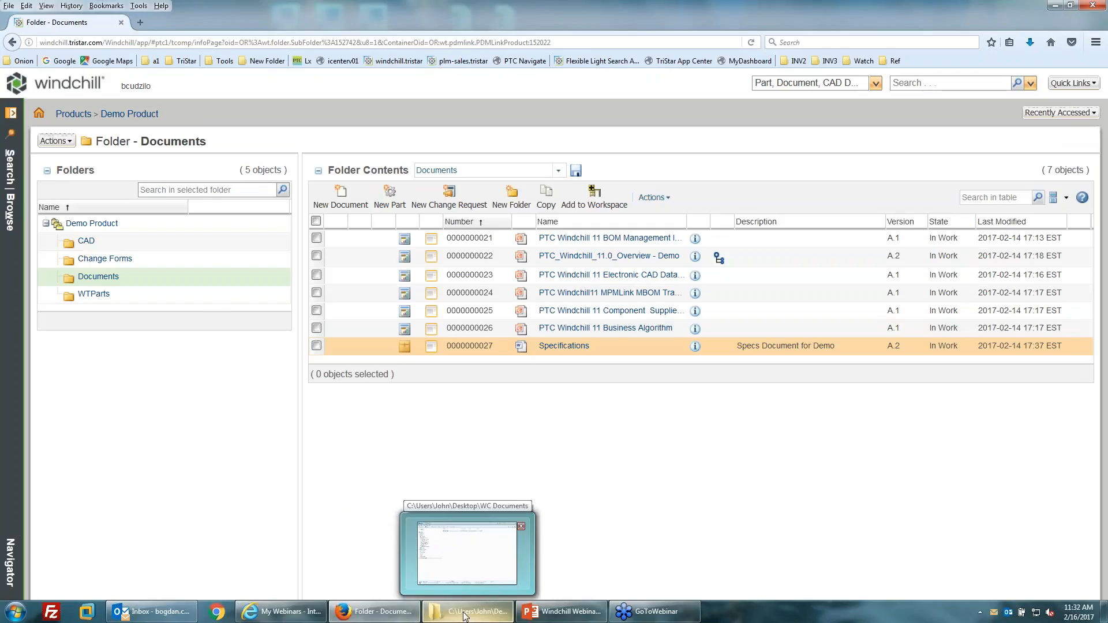
pyautogui.click(465, 616)
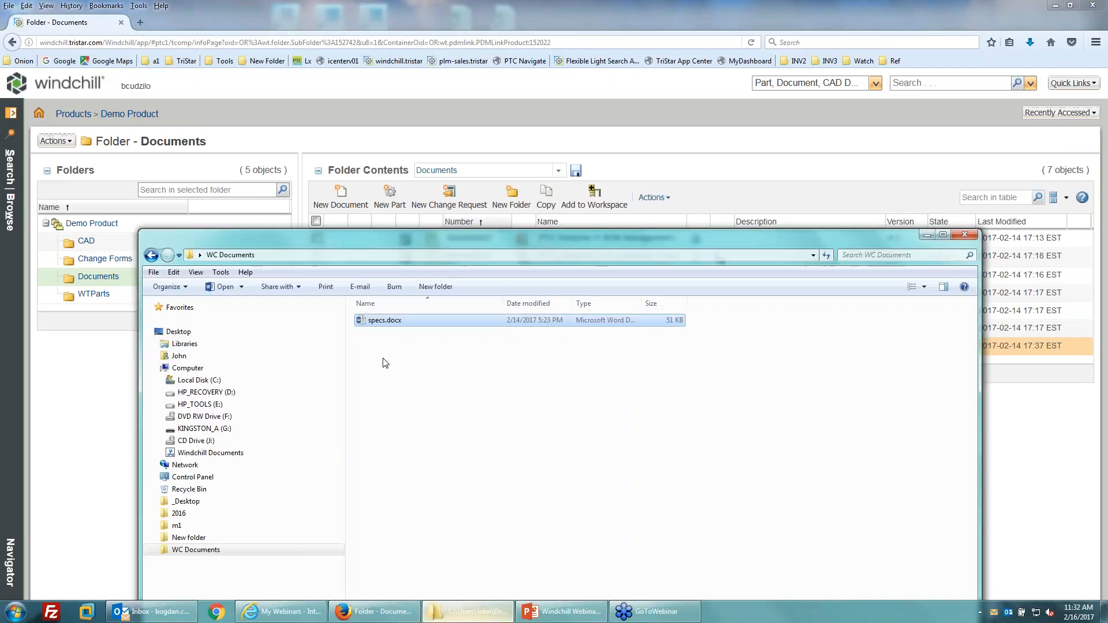
pyautogui.moveTo(402, 237); pyautogui.dragTo(411, 26)
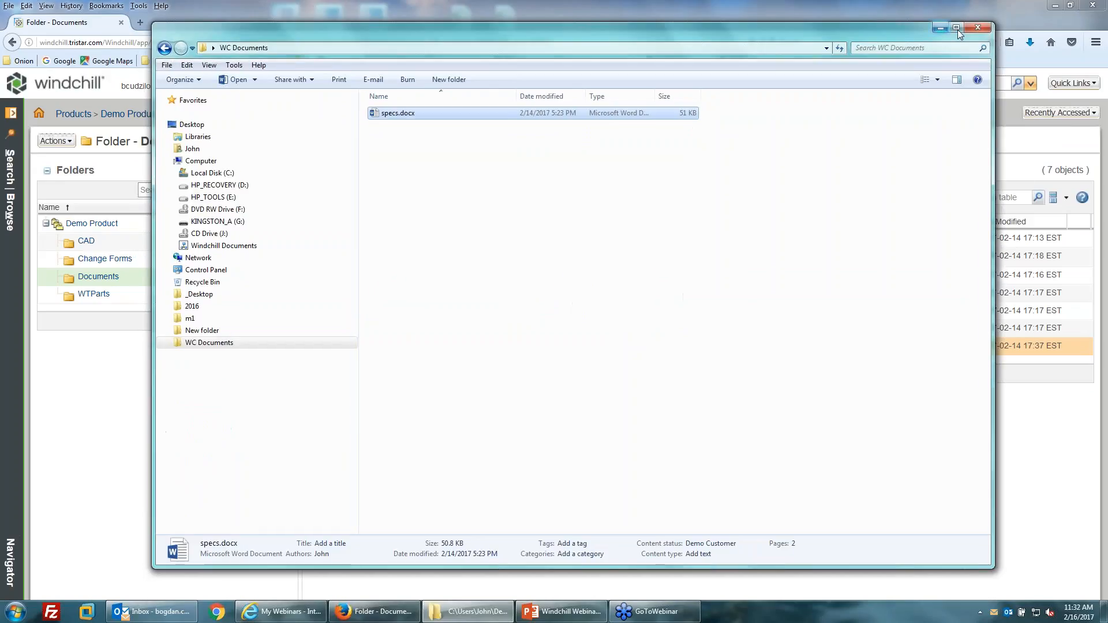
pyautogui.click(958, 29)
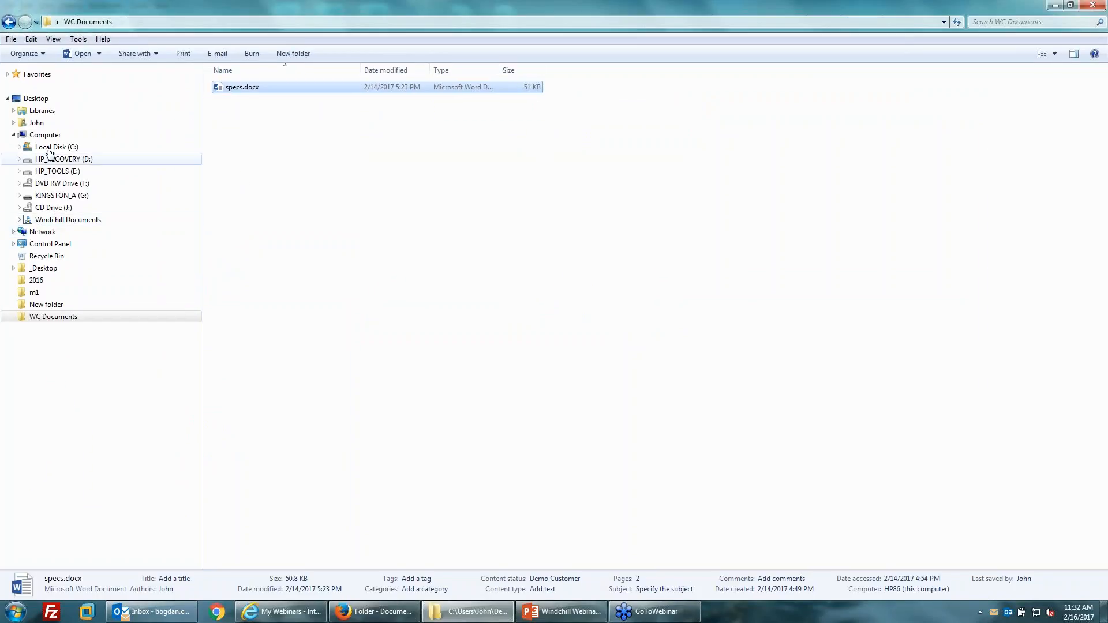
pyautogui.click(46, 136)
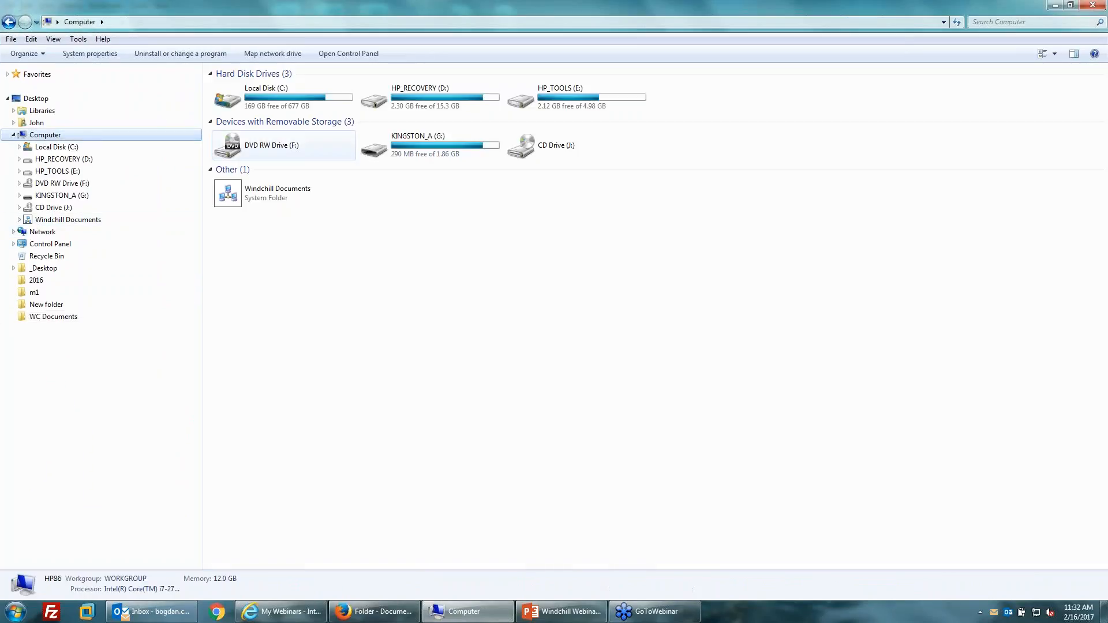
pyautogui.doubleClick(290, 192)
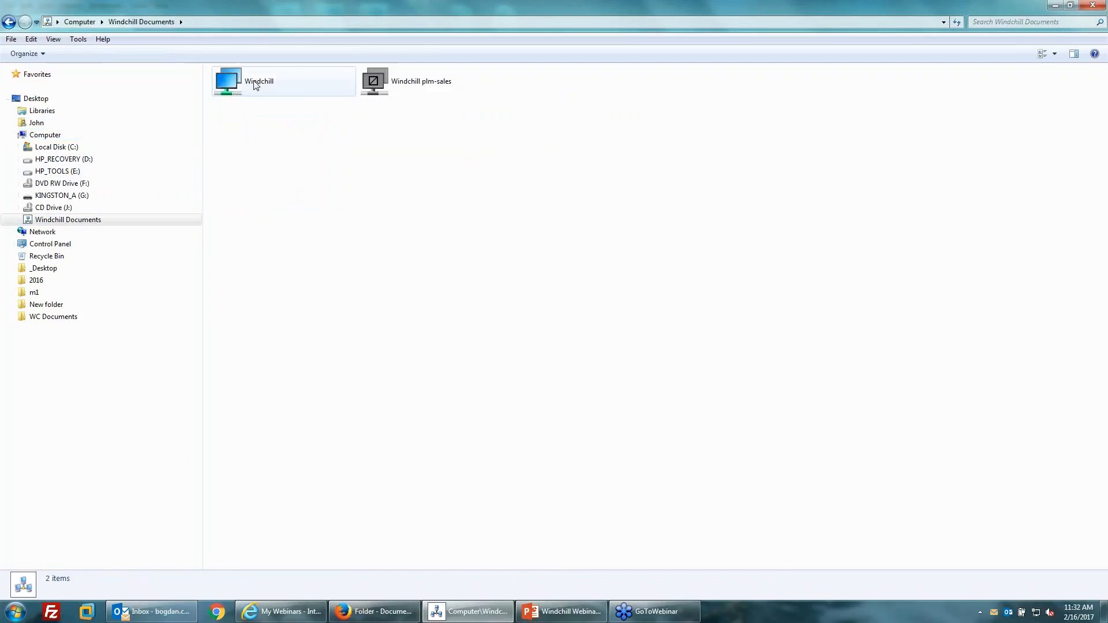
# Disconnect the Windchill connection and try reconnecting it.
pyautogui.rightClick(256, 85)
pyautogui.click(287, 105)
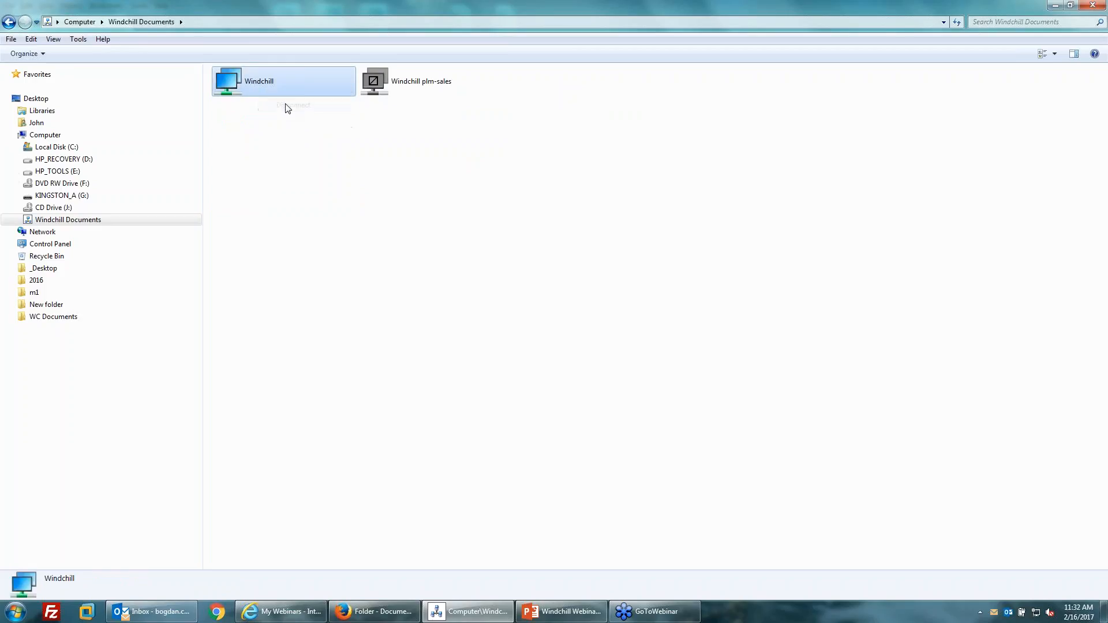
pyautogui.rightClick(257, 82)
pyautogui.click(288, 89)
pyautogui.click(301, 193)
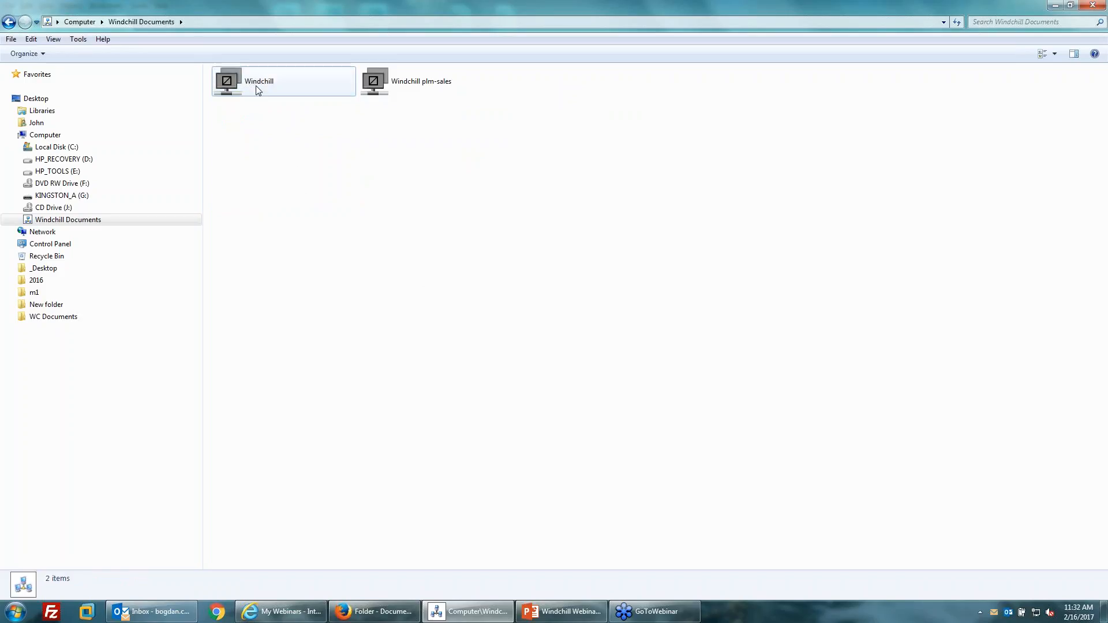
# Connect to the Windchill server, signing in with the user's username and password.
pyautogui.rightClick(258, 90)
pyautogui.click(278, 94)
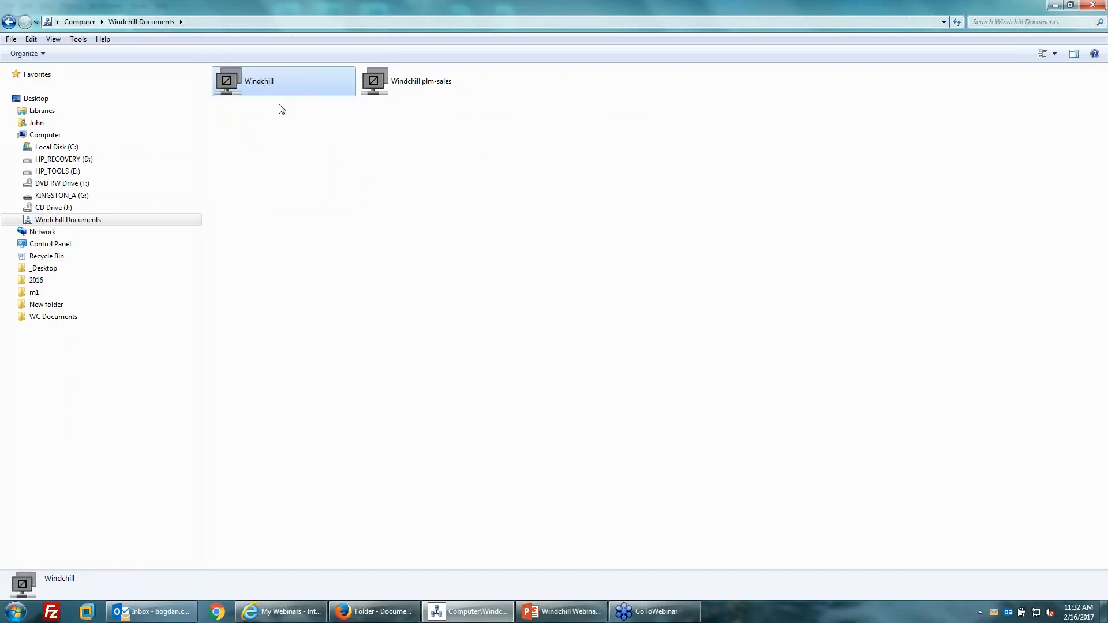
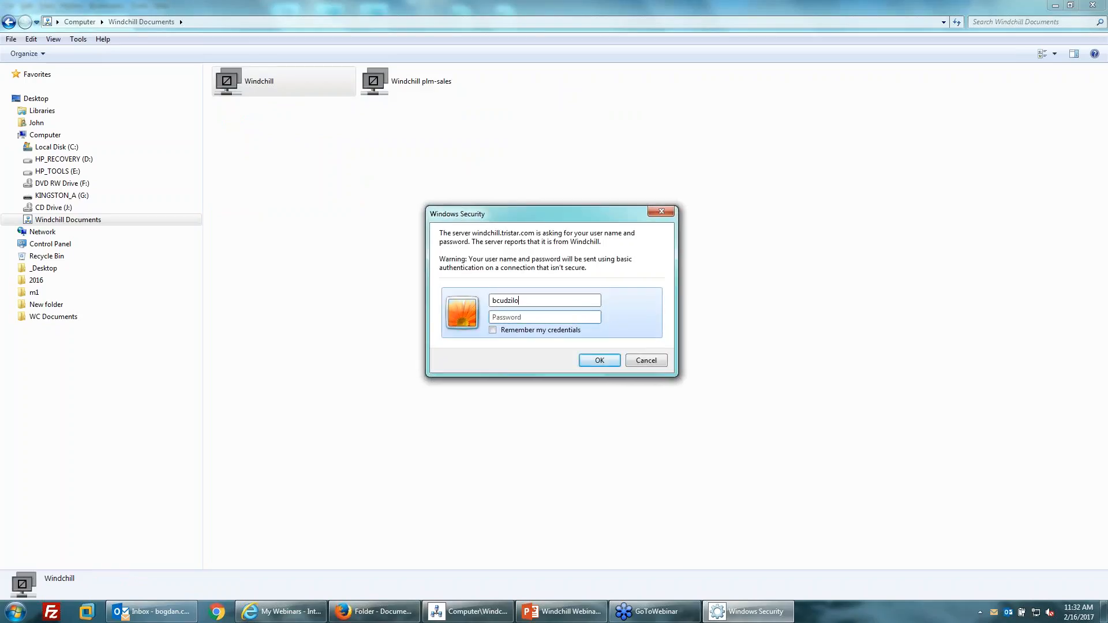
pyautogui.press('Tab')
pyautogui.write('••••••••')
pyautogui.press('Return')
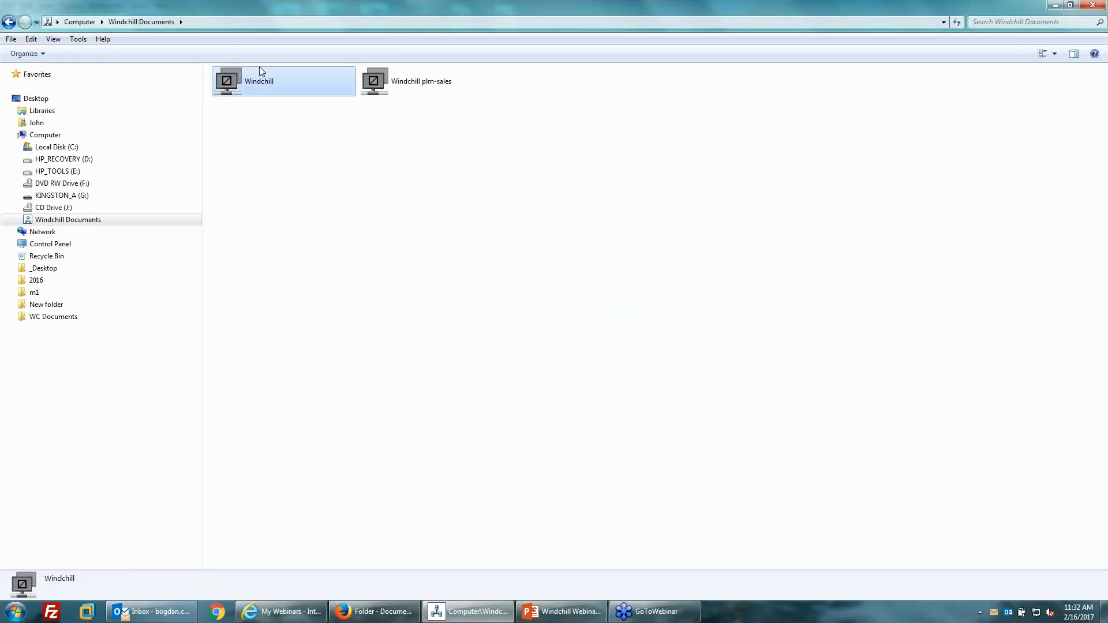
pyautogui.click(411, 82)
pyautogui.click(288, 78)
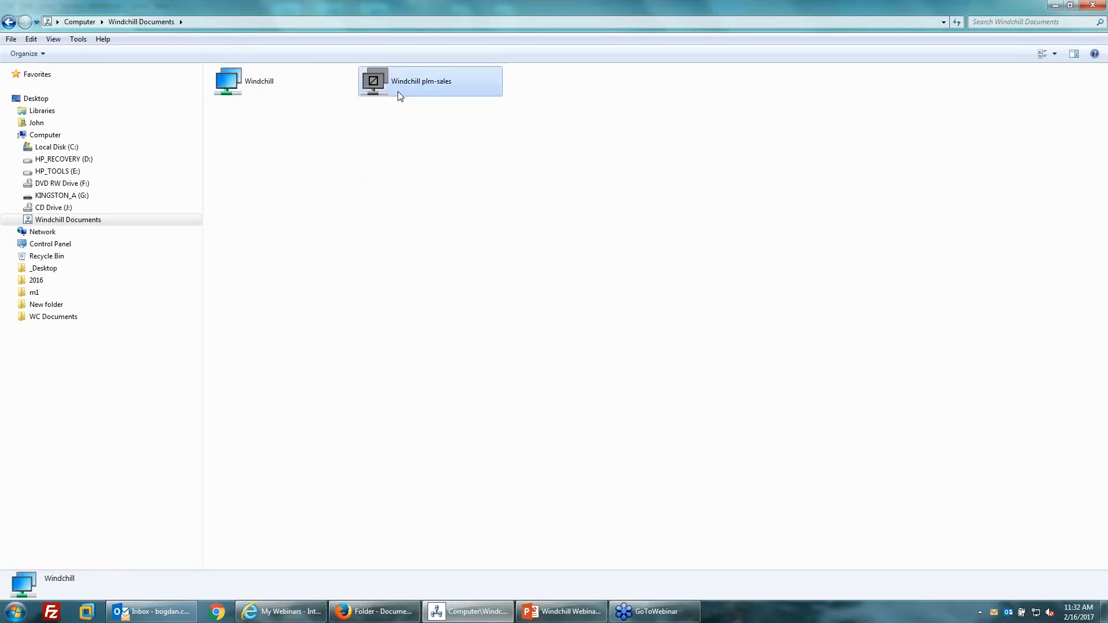
# Browse Windchill > Product > Demo Product > Documents, widen the Name column, and open Specifications for editing.
pyautogui.doubleClick(252, 84)
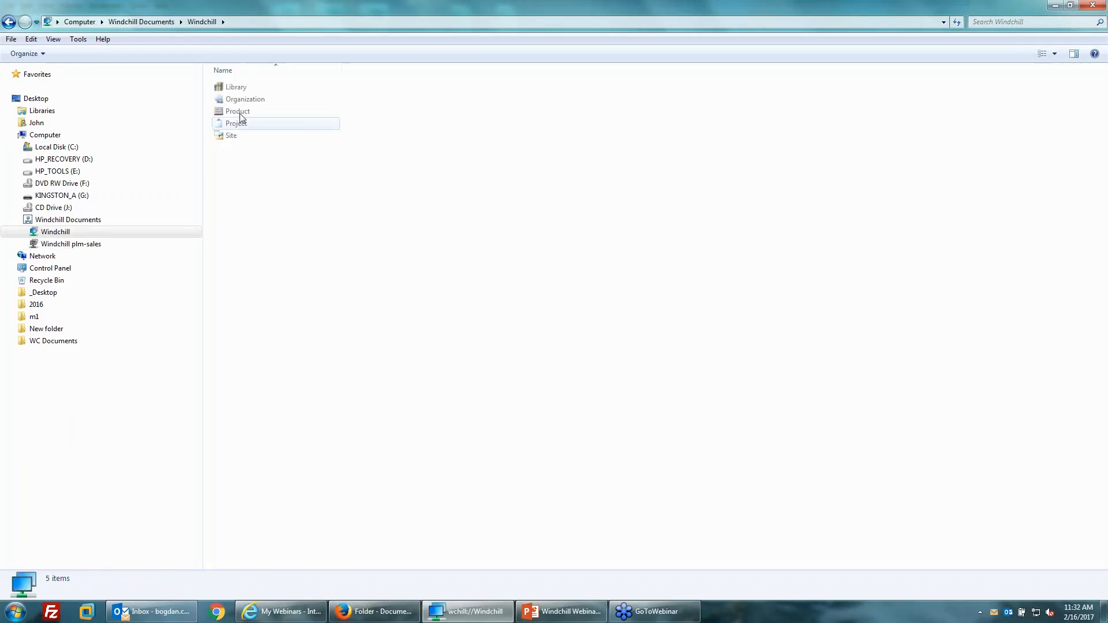
pyautogui.doubleClick(240, 113)
pyautogui.doubleClick(248, 87)
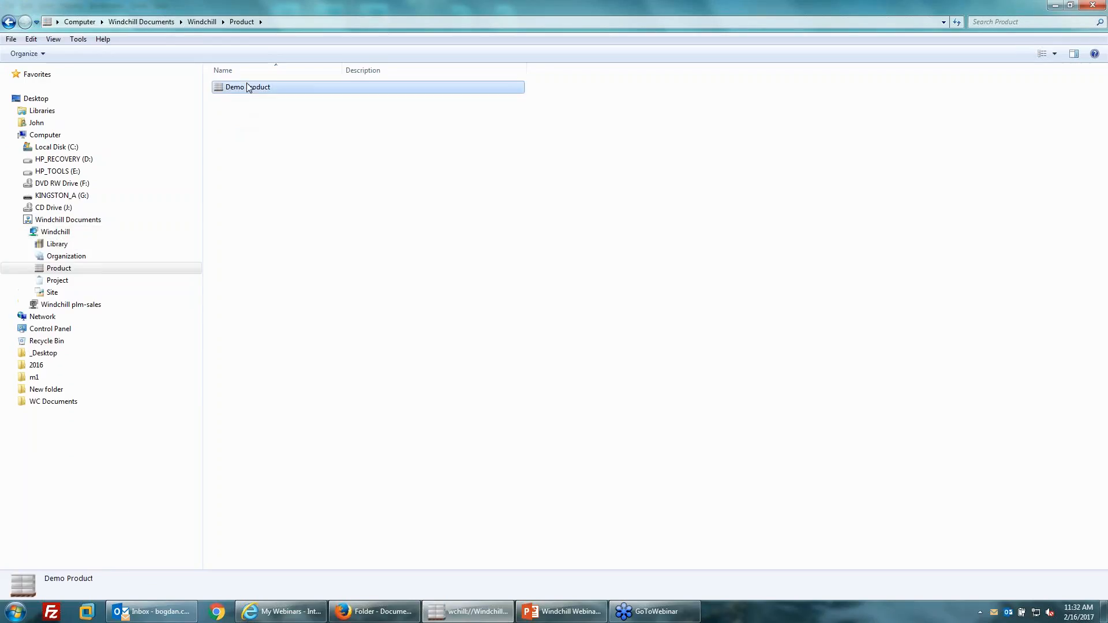
pyautogui.click(243, 113)
pyautogui.doubleClick(243, 113)
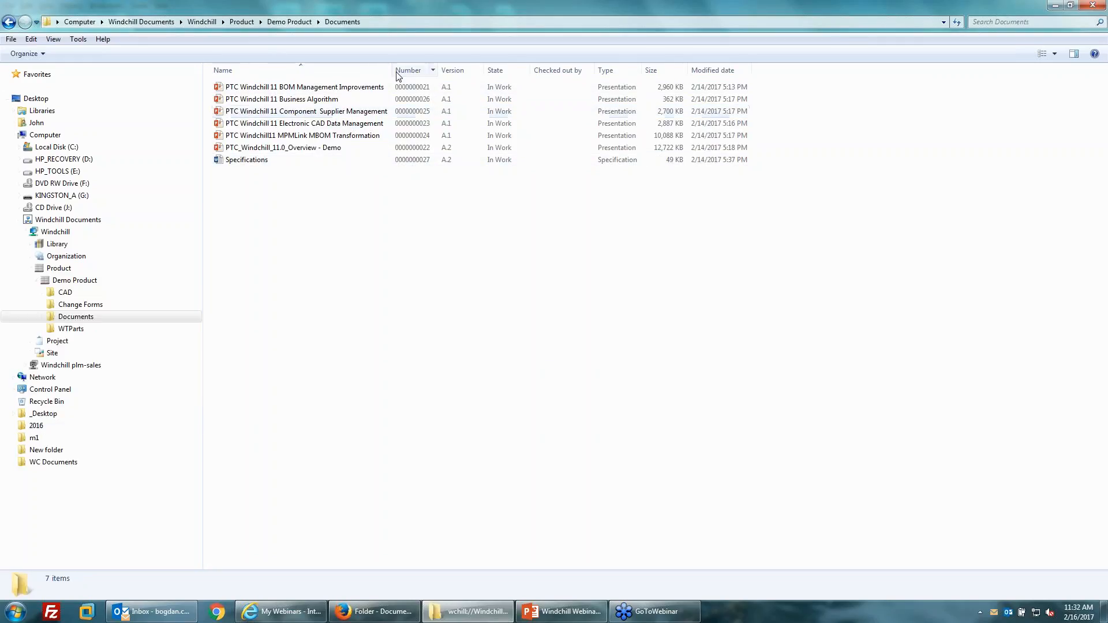
pyautogui.moveTo(394, 71); pyautogui.dragTo(419, 73)
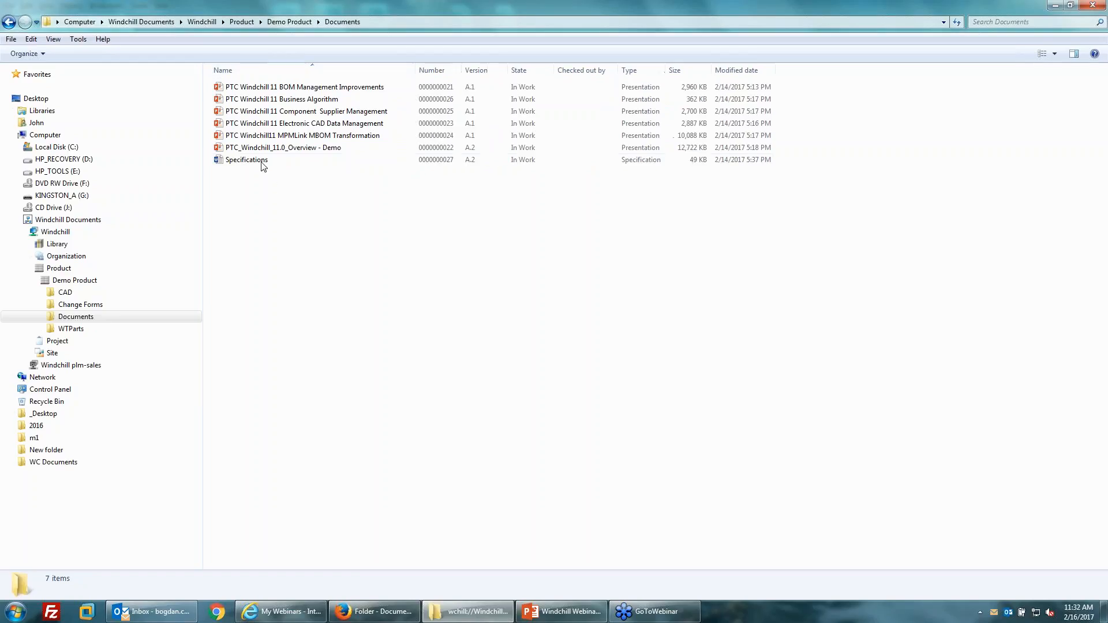
pyautogui.click(345, 160)
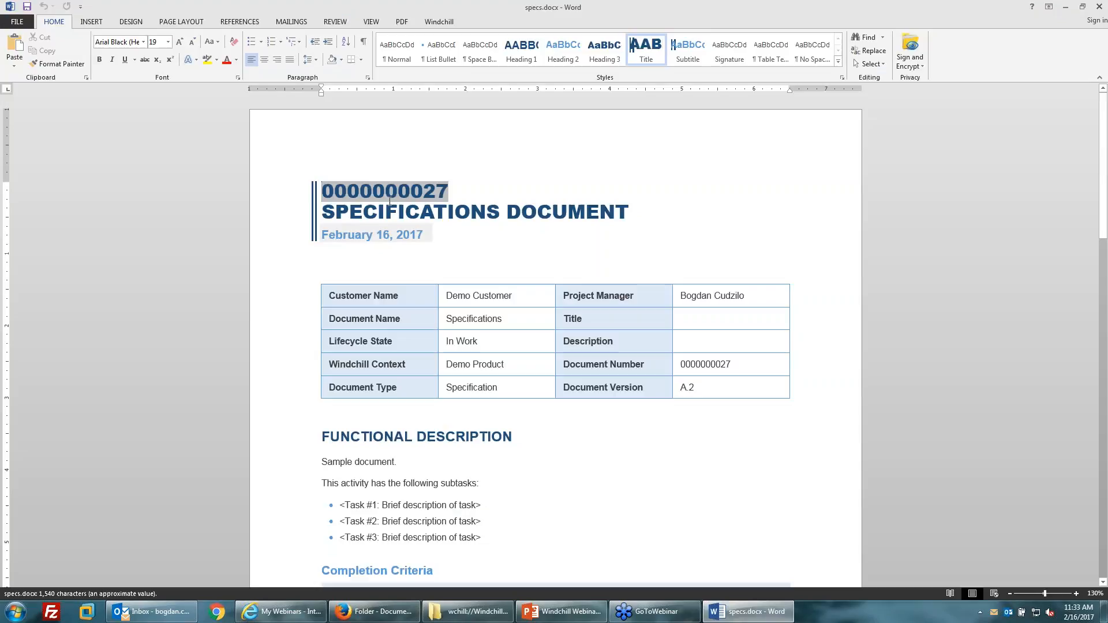
pyautogui.click(591, 349)
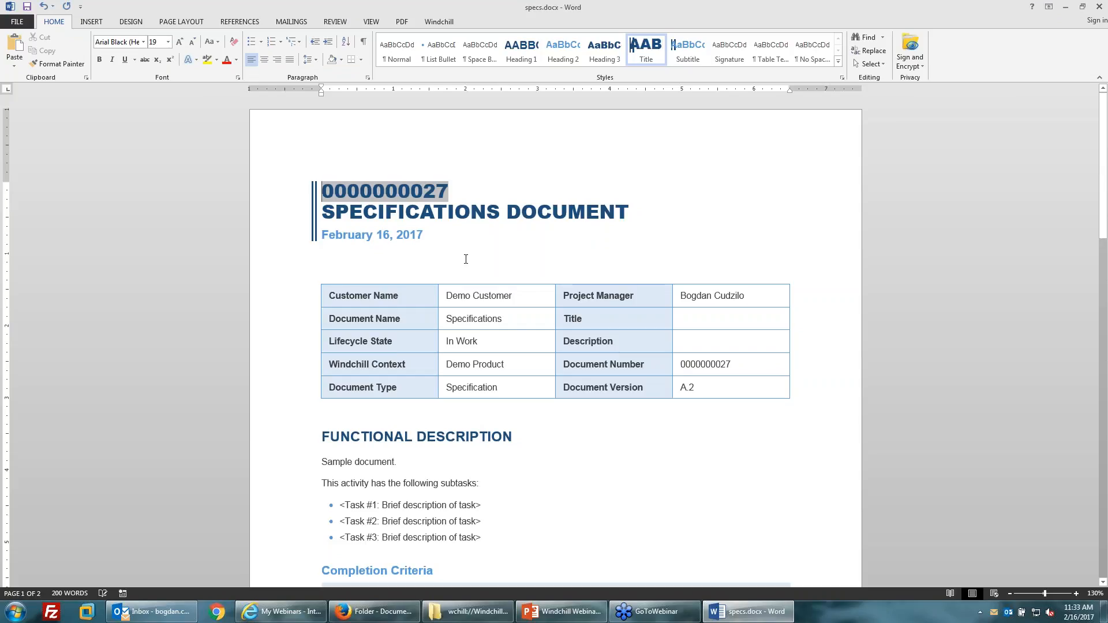
# Show Word's Windchill tab, refresh Explorer to see Specifications checked out, modified 2/16/2017, then return to Word.
pyautogui.click(439, 21)
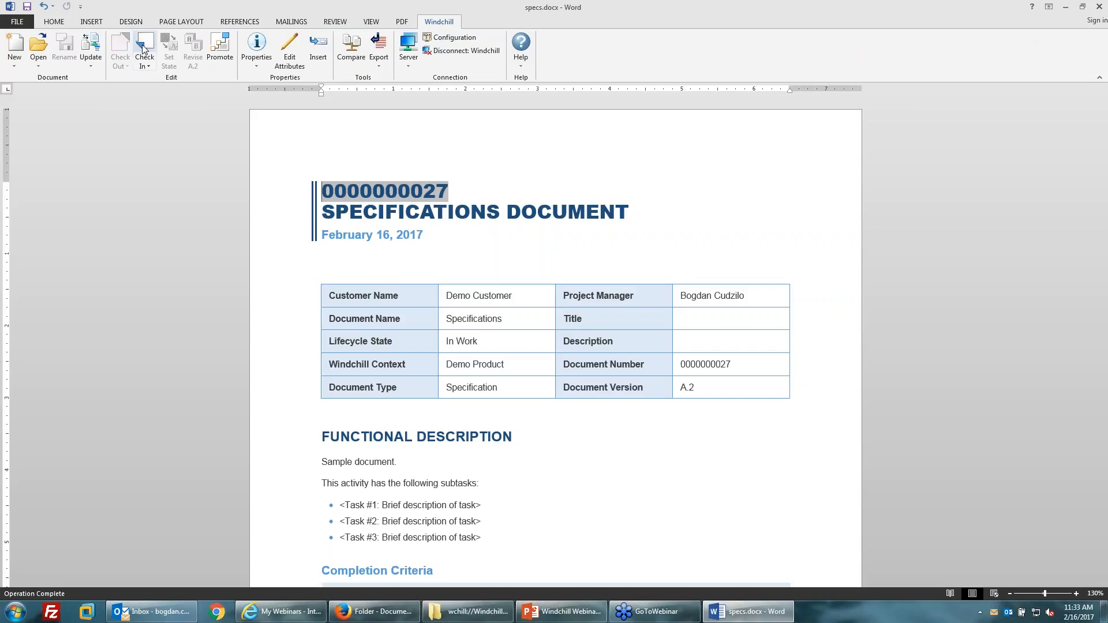
pyautogui.click(468, 612)
pyautogui.rightClick(294, 189)
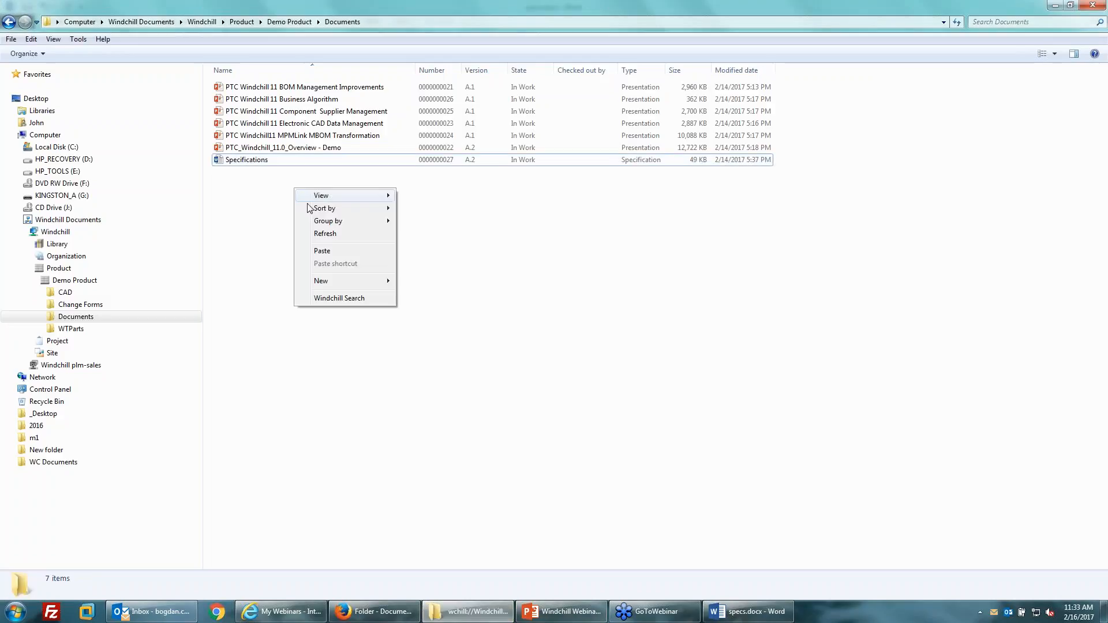
pyautogui.click(339, 234)
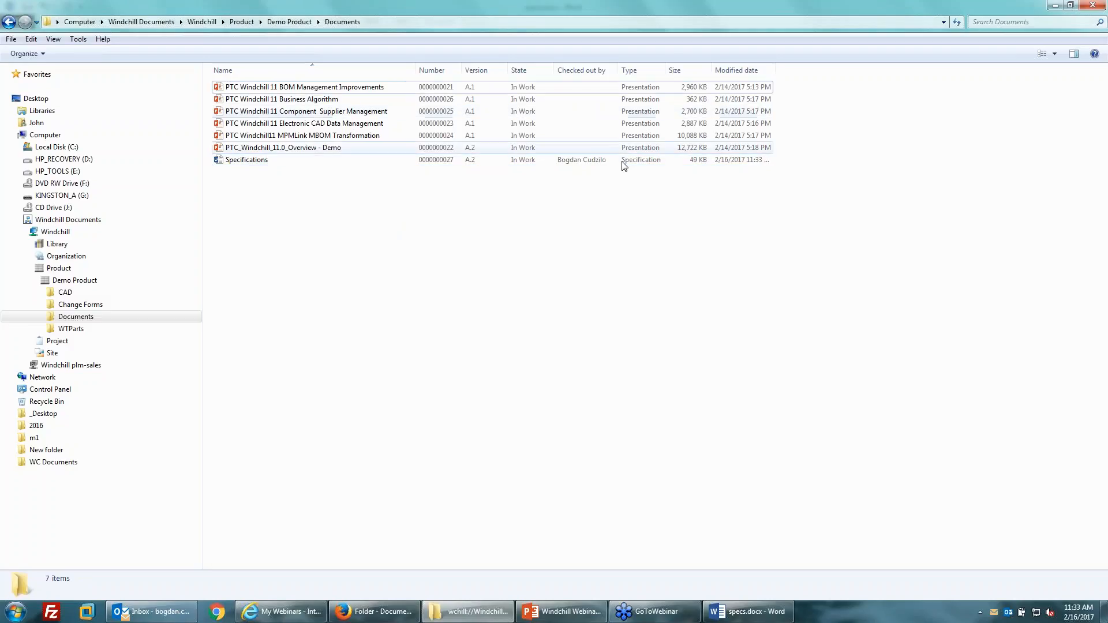
pyautogui.click(598, 164)
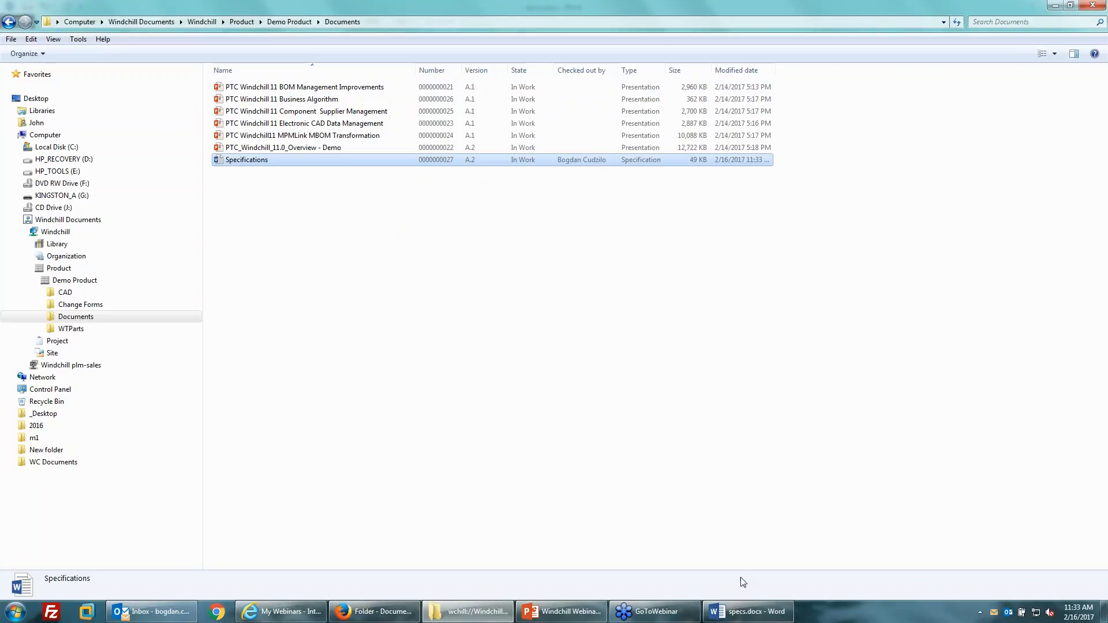
pyautogui.click(746, 612)
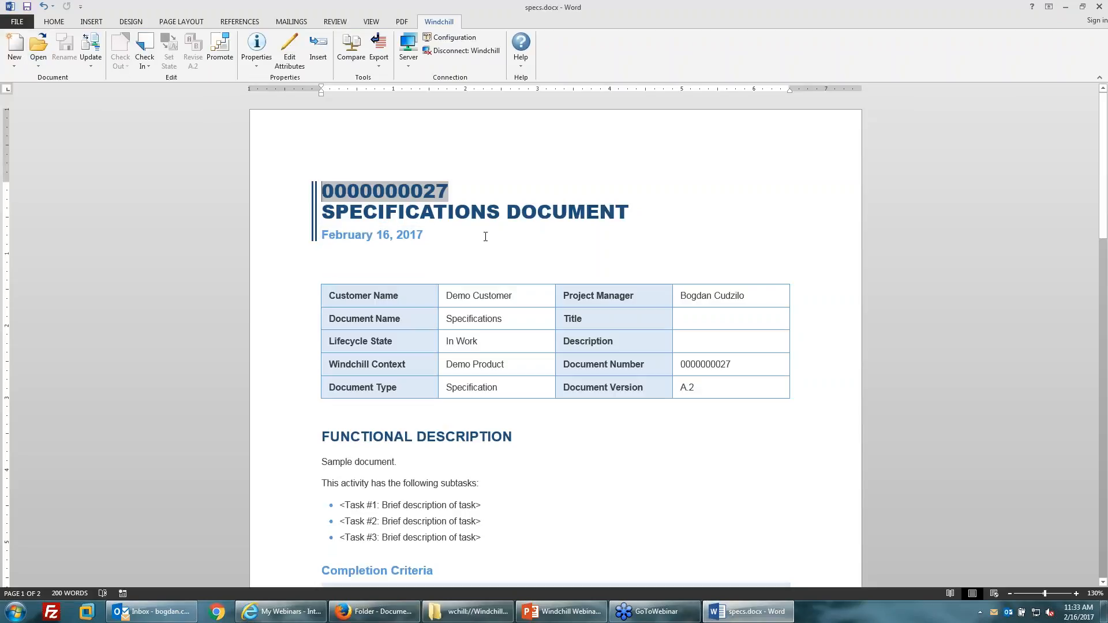
# Append '-1' to the document title and check specs.docx in, sending the local file to the Recycle Bin.
pyautogui.click(644, 210)
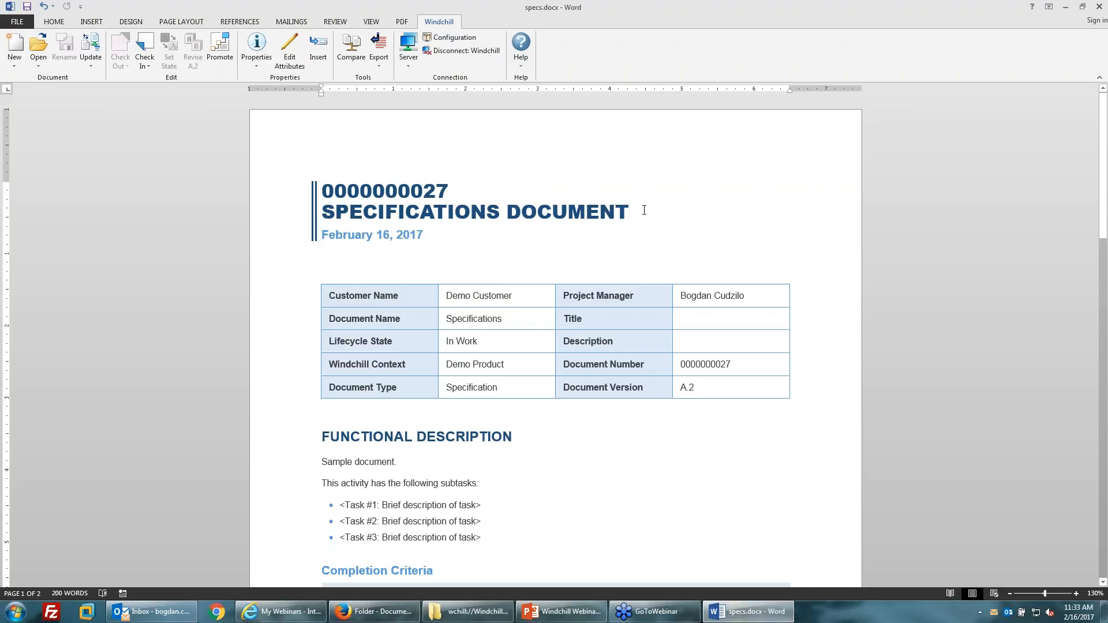
pyautogui.write('-1')
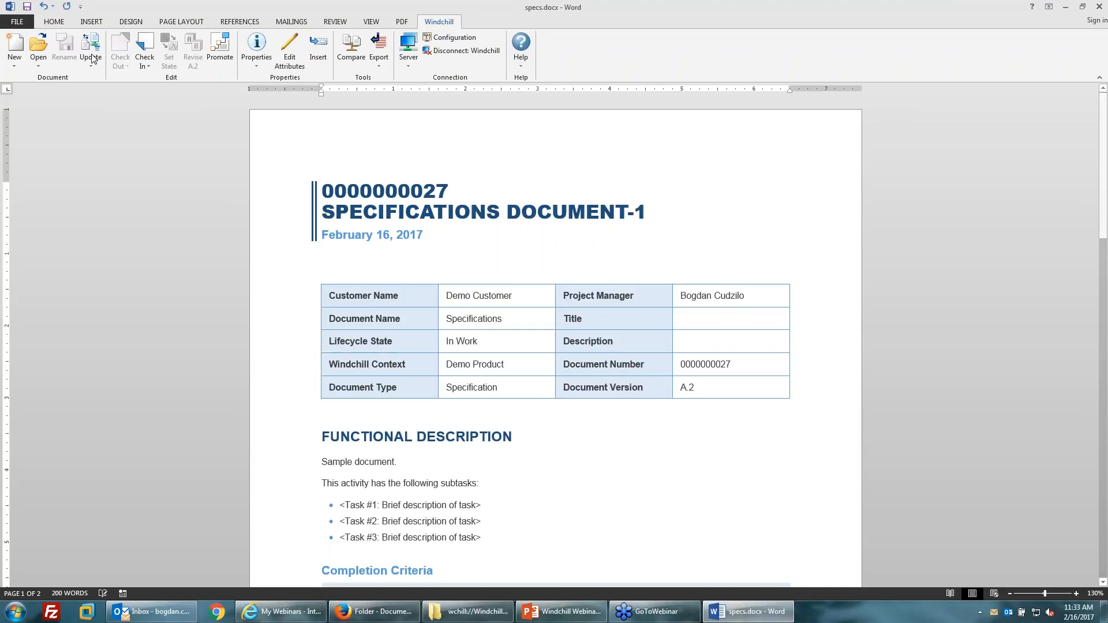
pyautogui.click(92, 60)
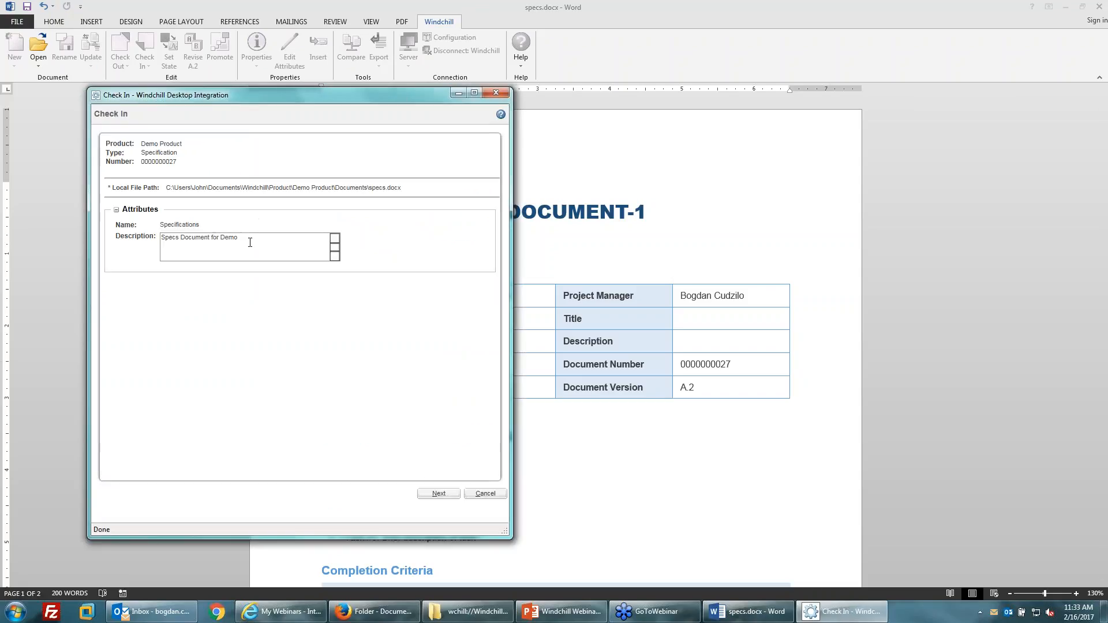
pyautogui.click(439, 494)
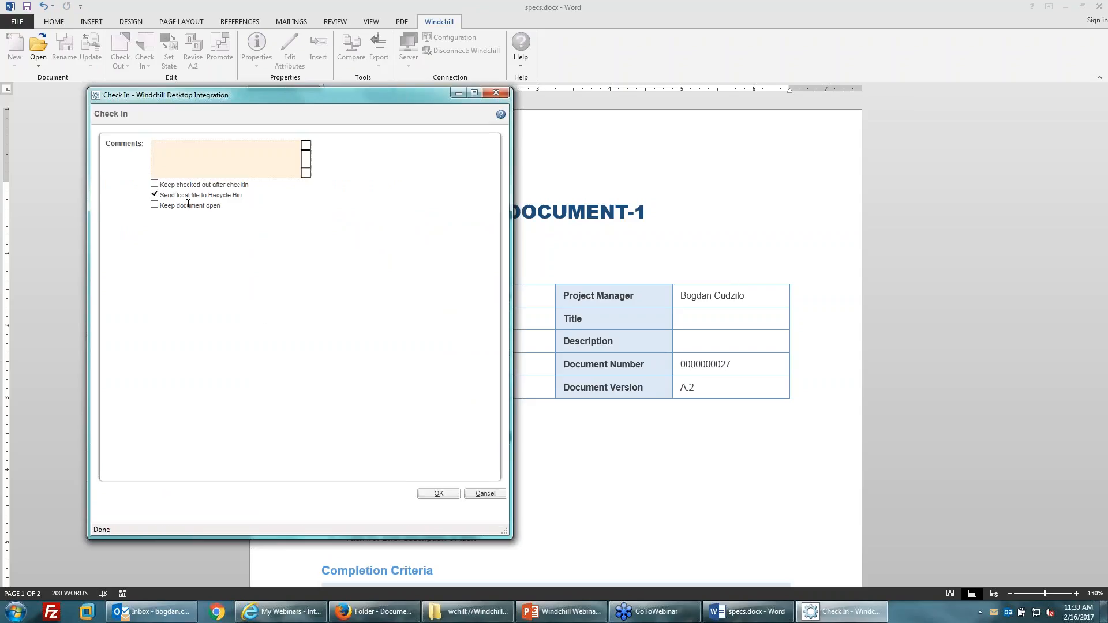
pyautogui.moveTo(243, 195); pyautogui.dragTo(166, 199)
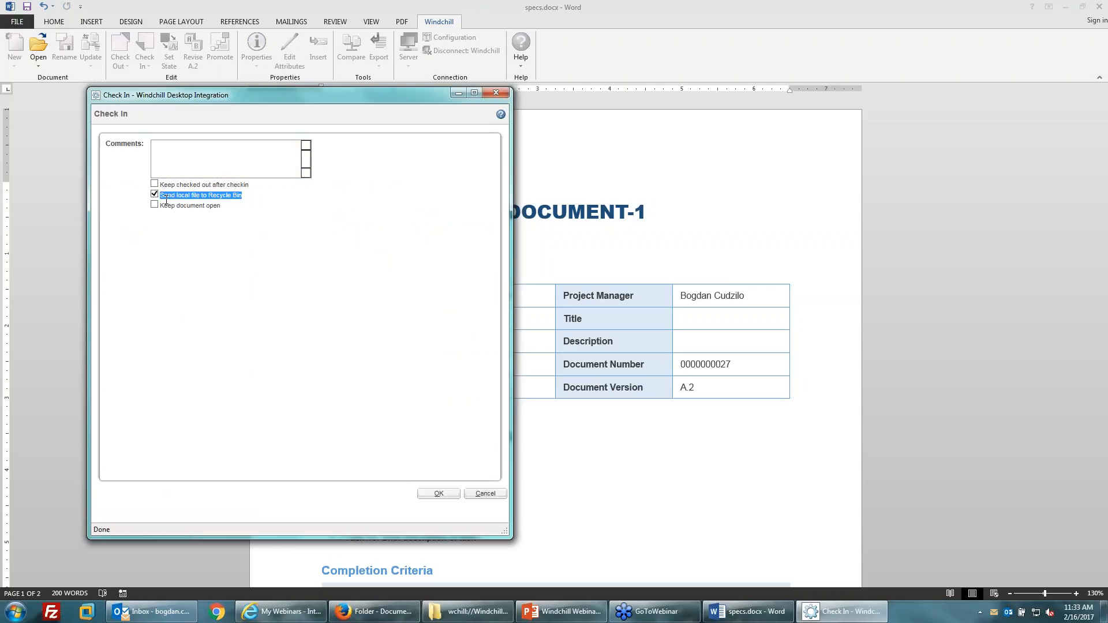
pyautogui.click(348, 302)
pyautogui.click(438, 494)
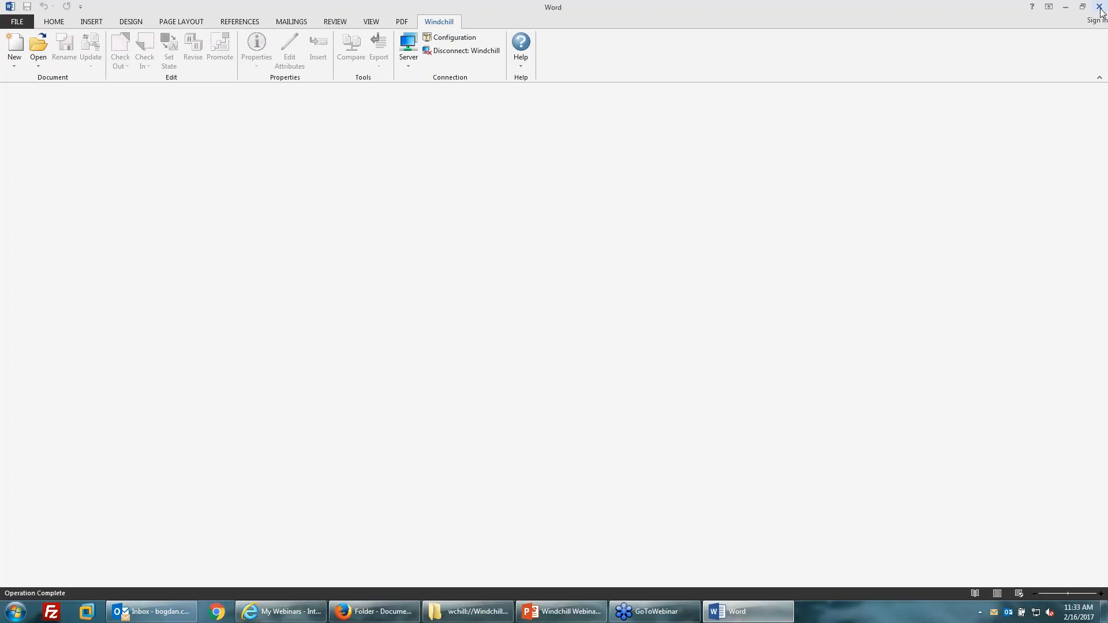
# Refresh the Documents folder and open Specifications without checking it out.
pyautogui.click(461, 610)
pyautogui.rightClick(375, 235)
pyautogui.click(406, 278)
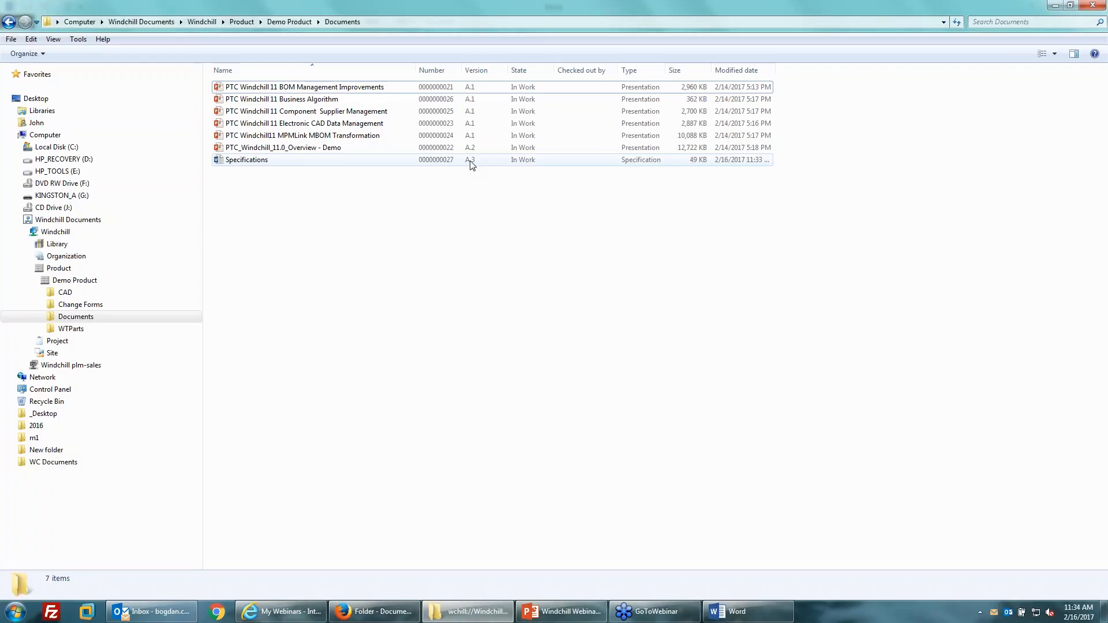
pyautogui.click(248, 162)
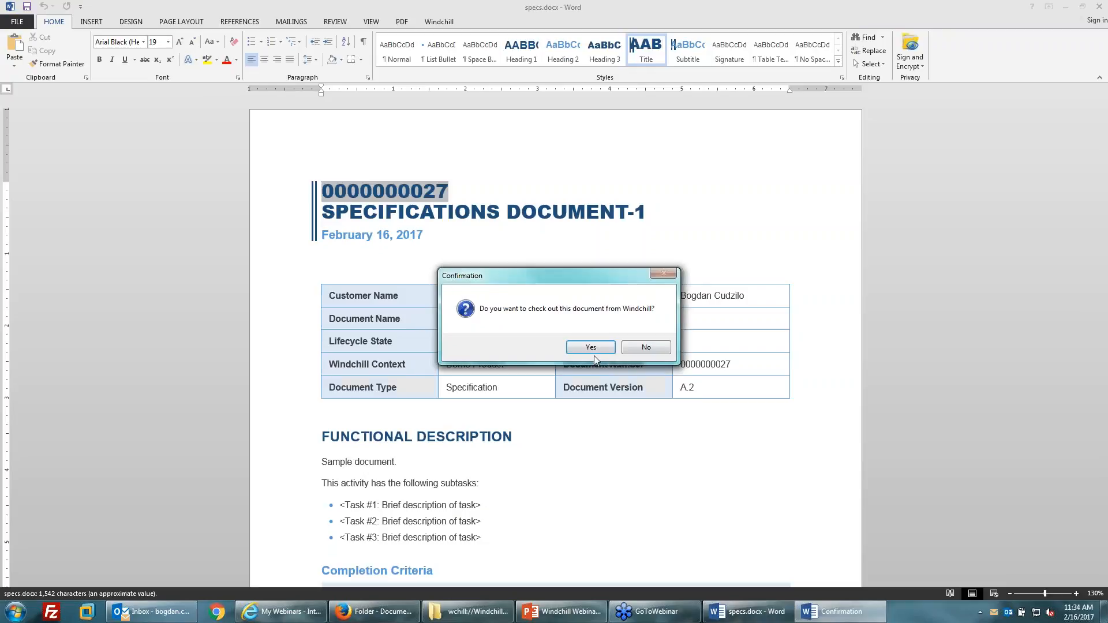
pyautogui.click(647, 348)
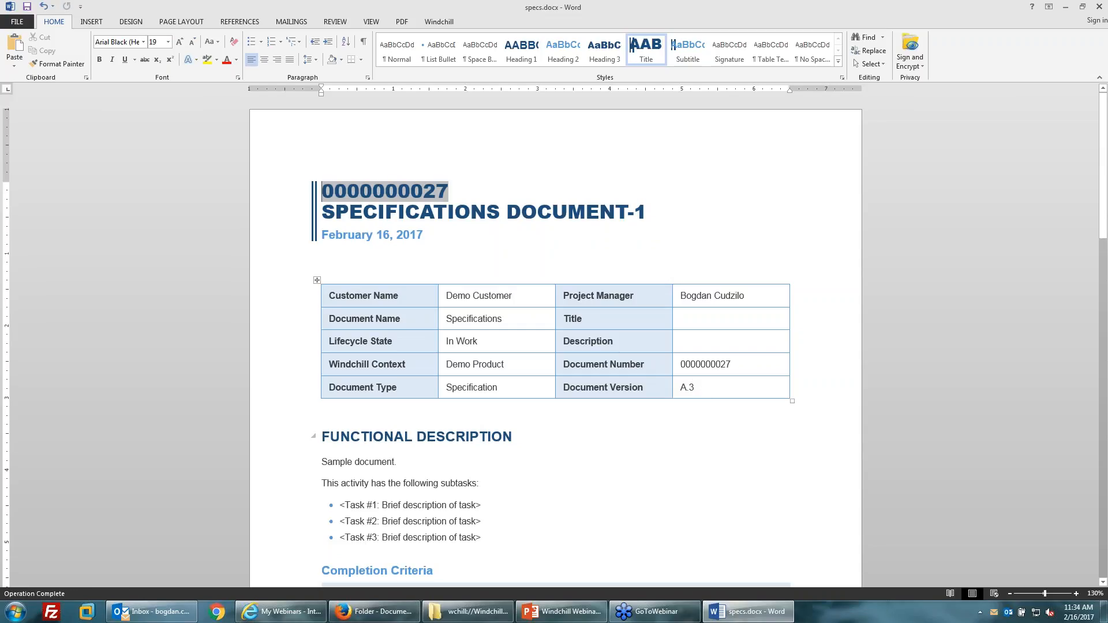
# Confirm the Document Version cell reads A.3, then close Word declining check-out.
pyautogui.click(689, 388)
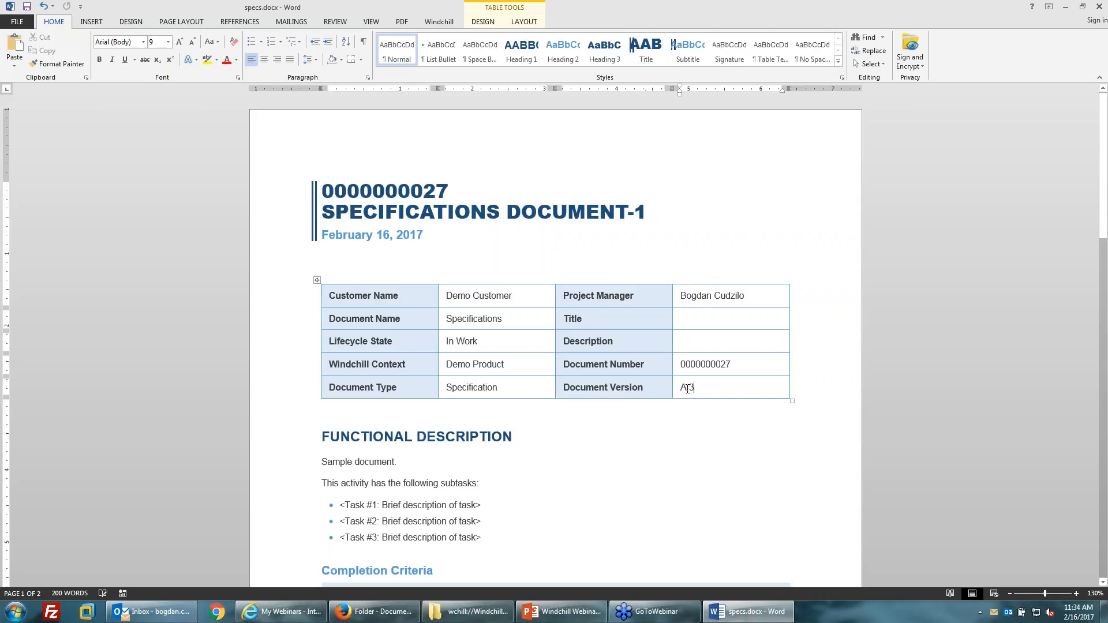
pyautogui.click(514, 437)
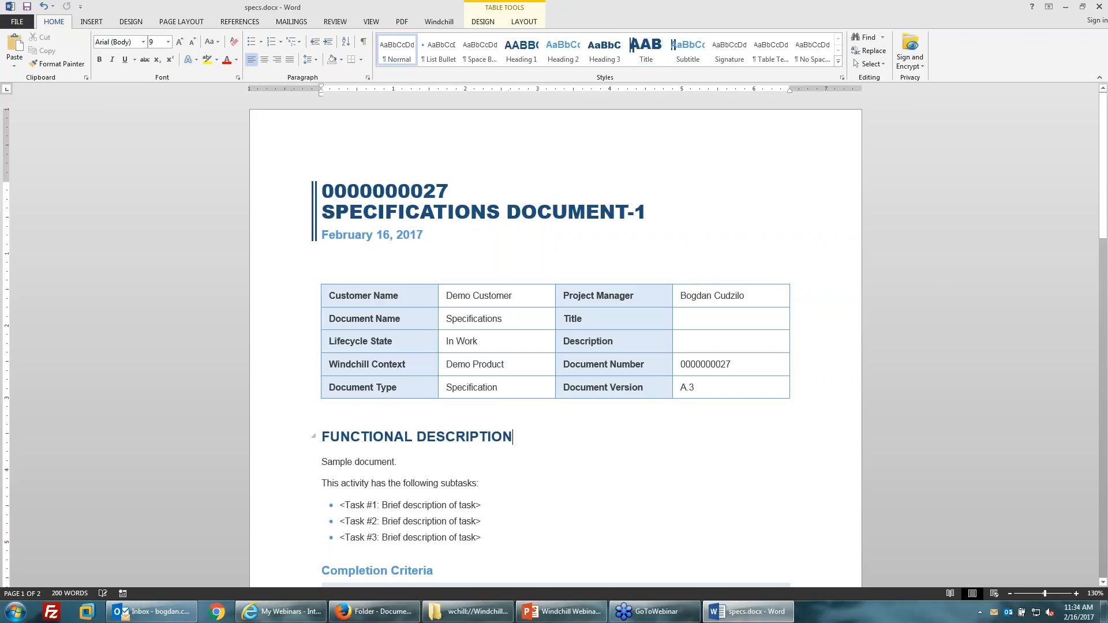
pyautogui.click(695, 388)
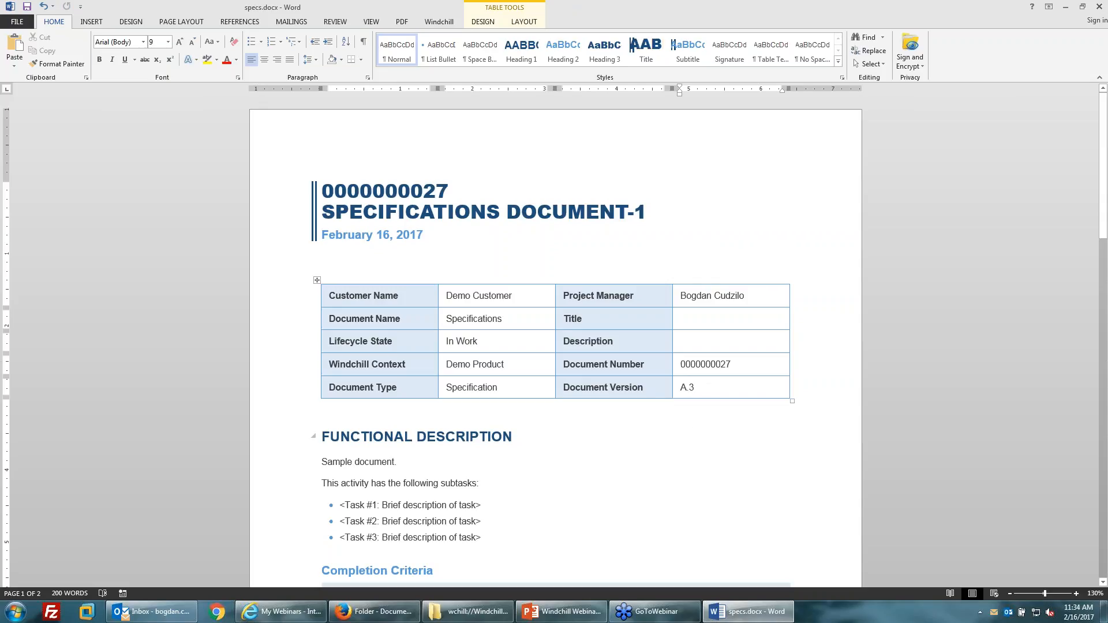
pyautogui.press('Down')
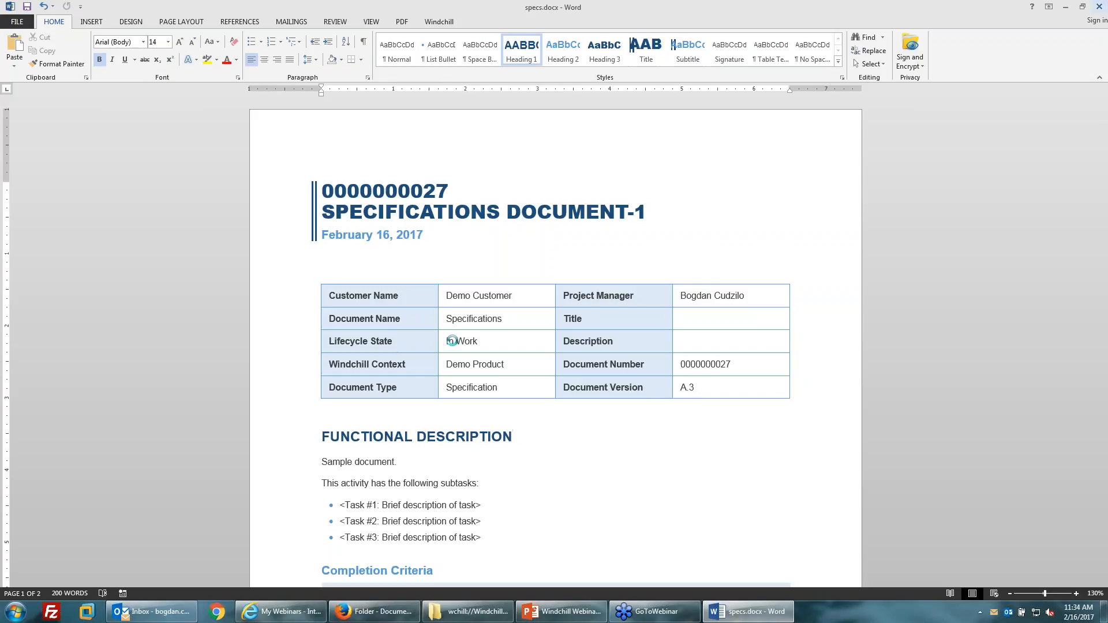
pyautogui.click(665, 347)
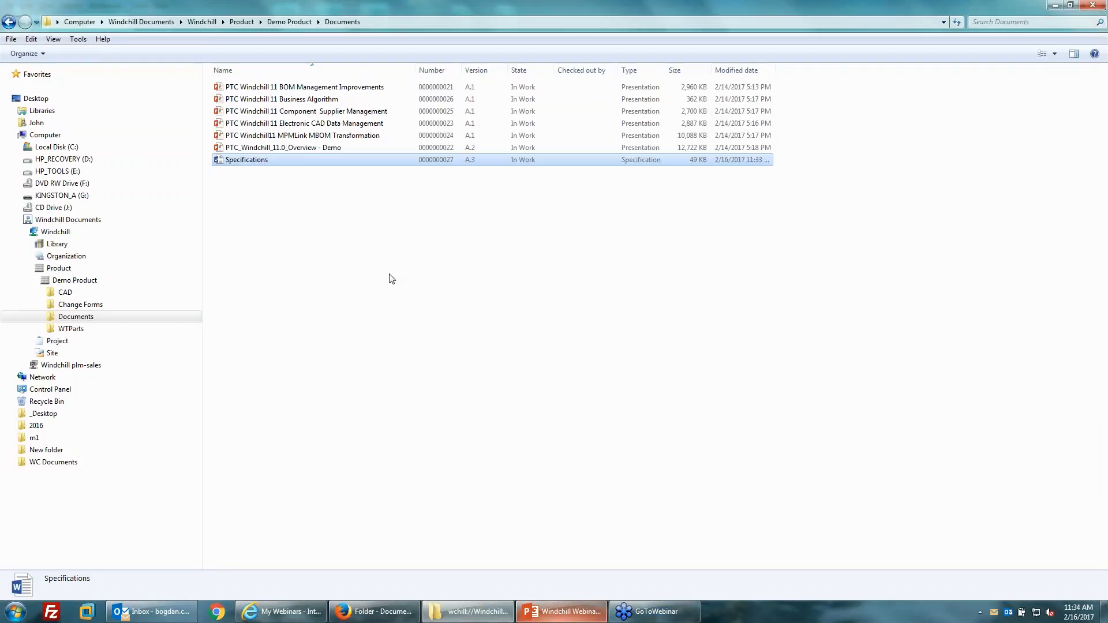
# Restore down the Documents window, minimize Firefox, and drag the folder window left to expose the desktop.
pyautogui.click(391, 236)
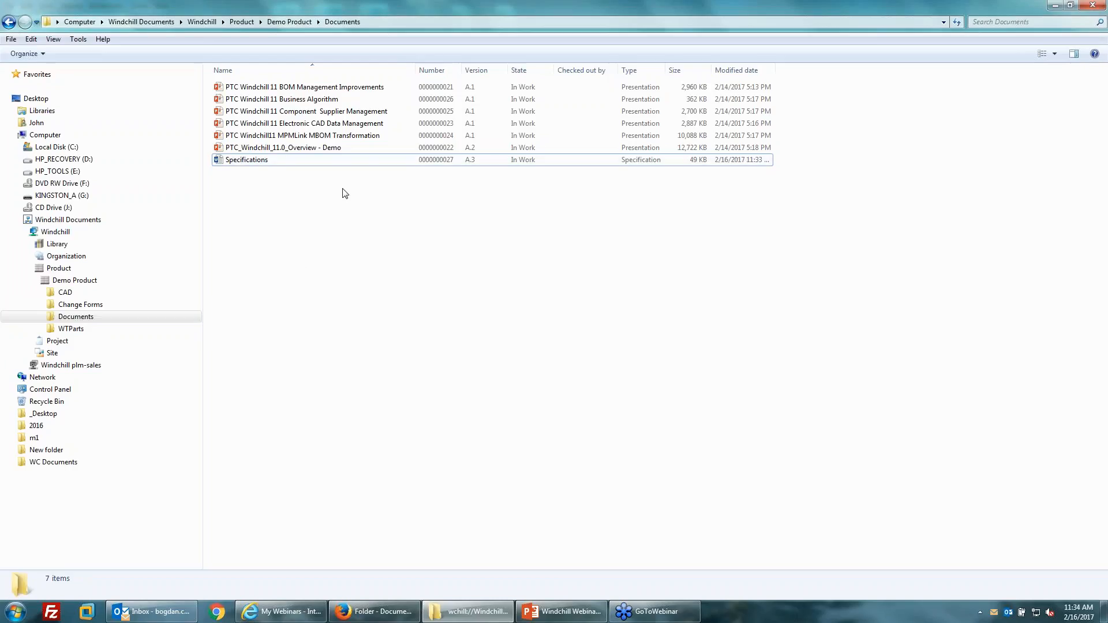
pyautogui.moveTo(299, 215); pyautogui.dragTo(252, 100)
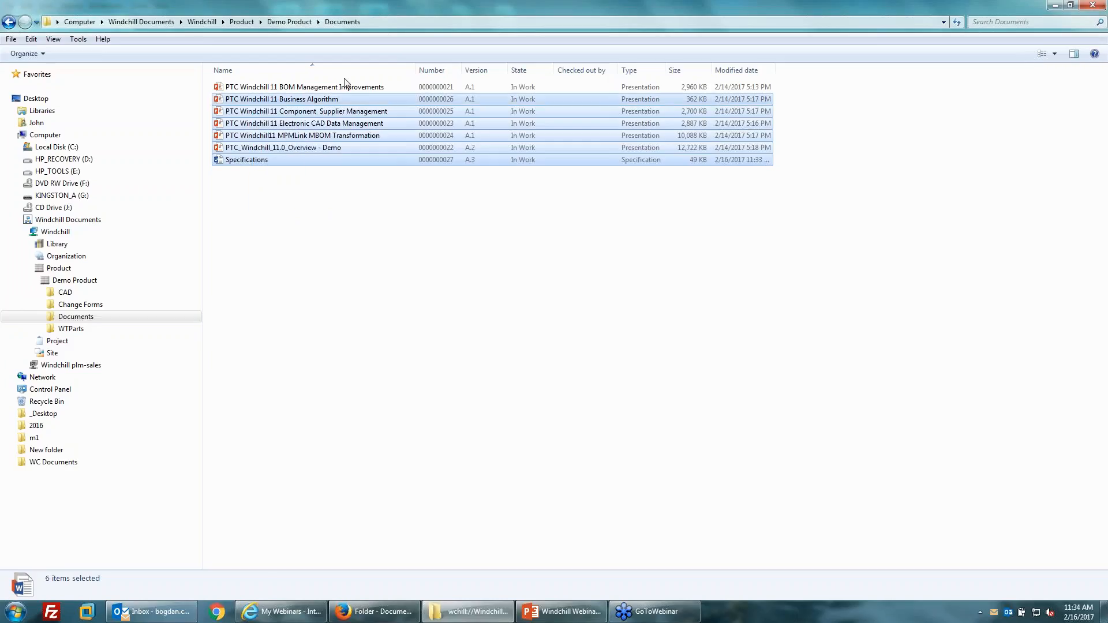
pyautogui.click(1069, 5)
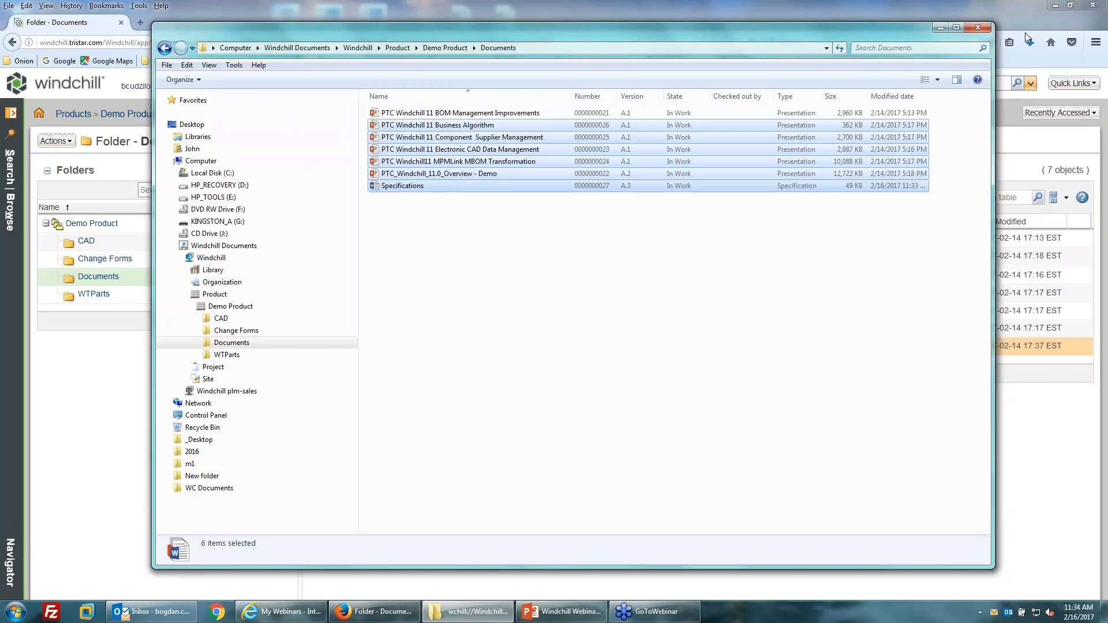
pyautogui.click(1055, 7)
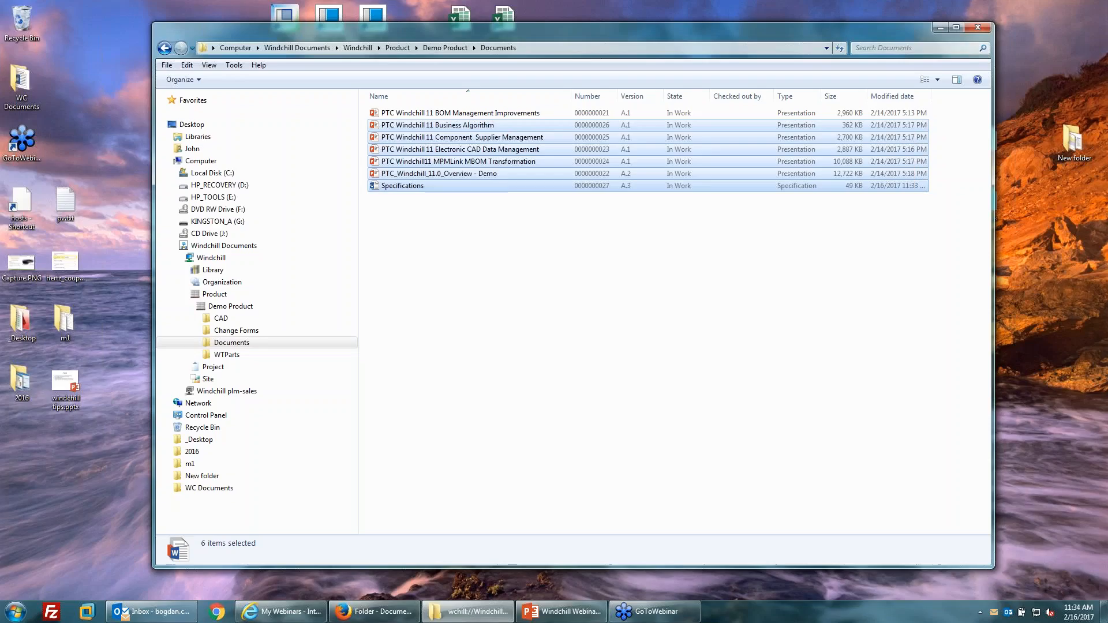
pyautogui.moveTo(623, 36); pyautogui.dragTo(556, 32)
pyautogui.click(447, 337)
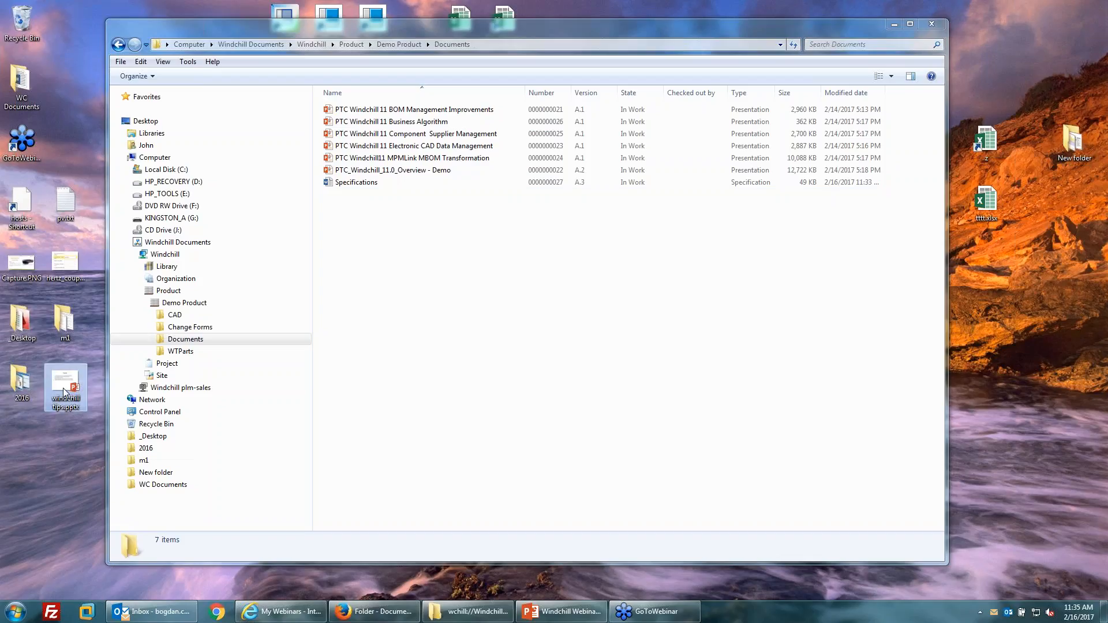
# Drop windchill tips.pptx into the Documents folder as a new Specification-type document at A.1.
pyautogui.moveTo(65, 392); pyautogui.dragTo(428, 279)
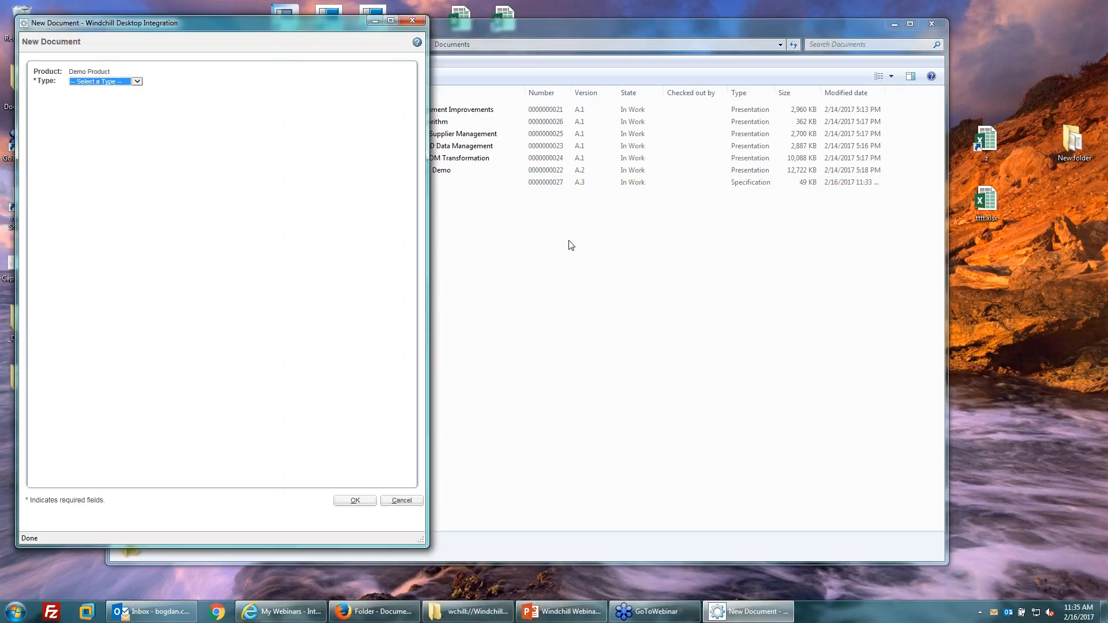
pyautogui.click(107, 82)
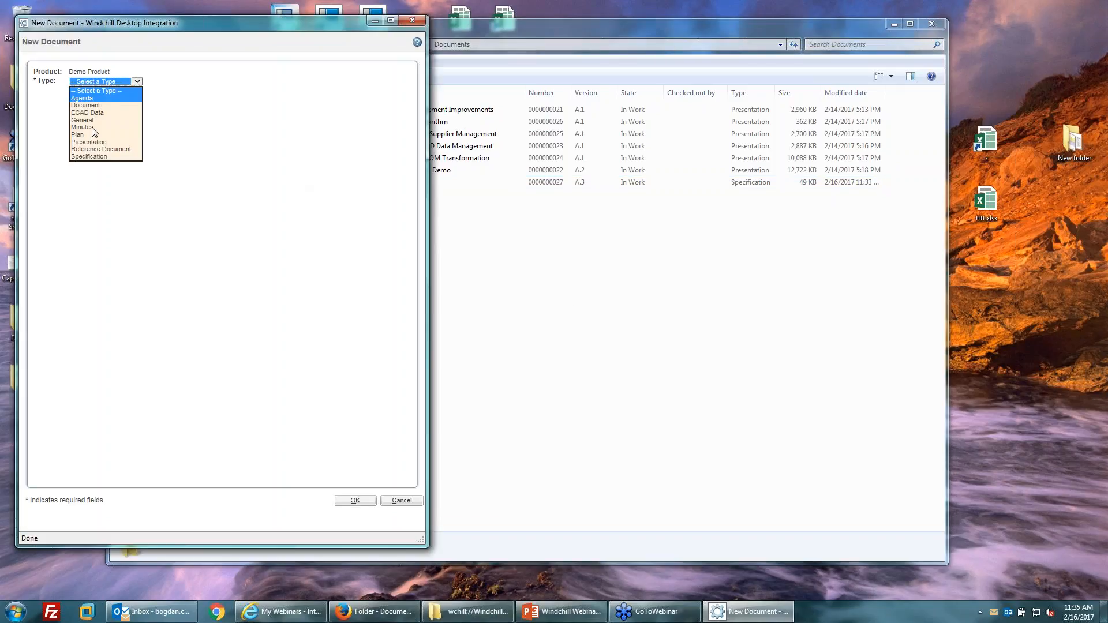
pyautogui.click(90, 156)
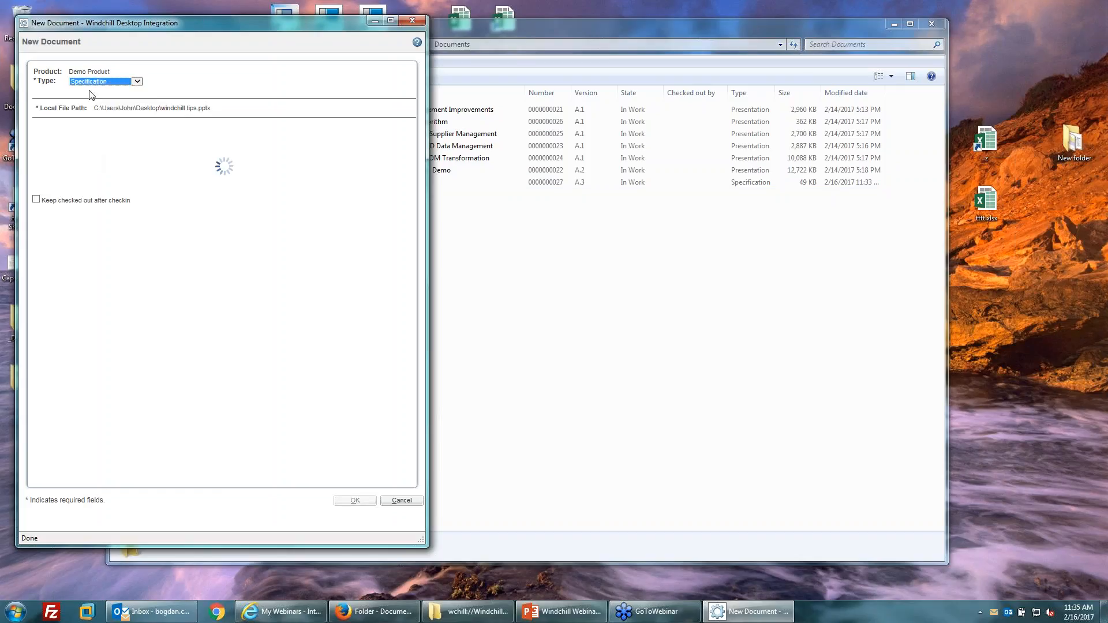
pyautogui.click(355, 502)
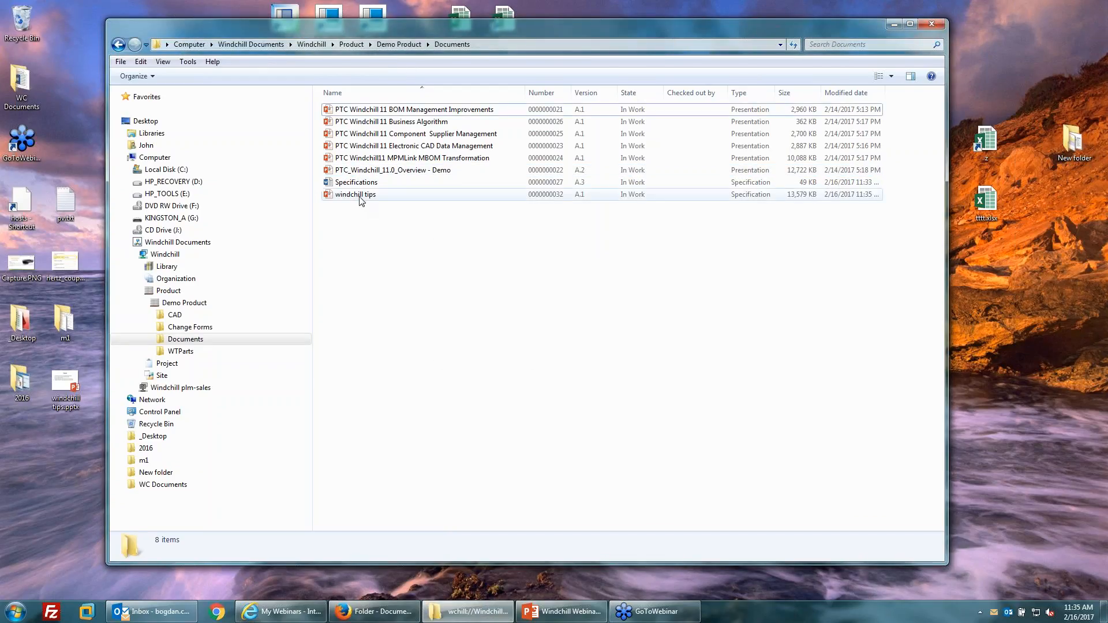
pyautogui.click(363, 197)
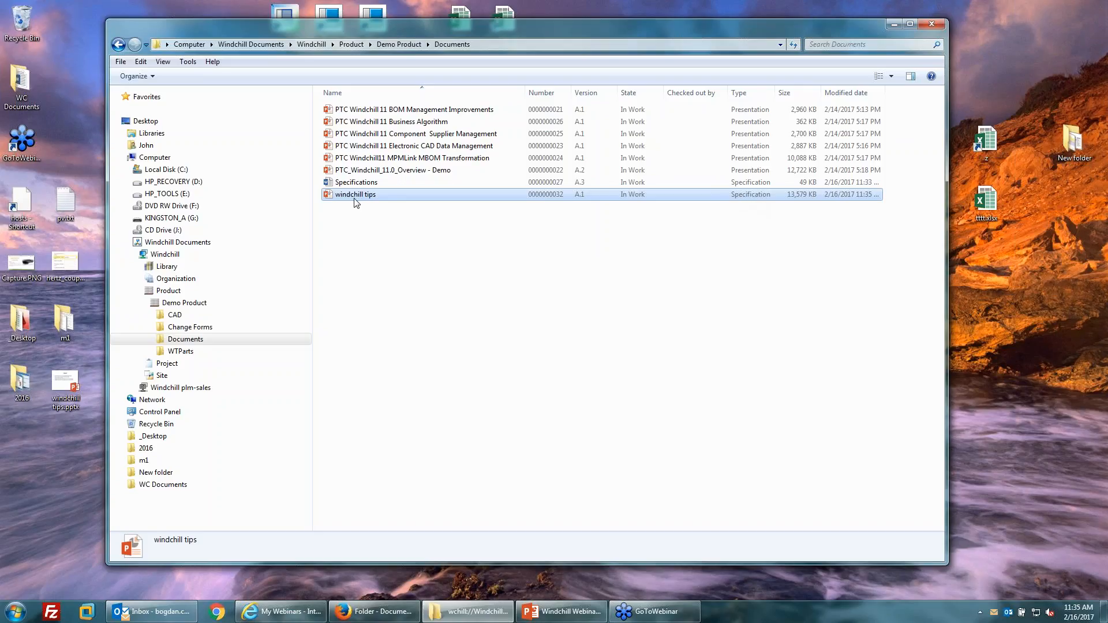
pyautogui.rightClick(374, 230)
pyautogui.click(580, 197)
pyautogui.click(536, 249)
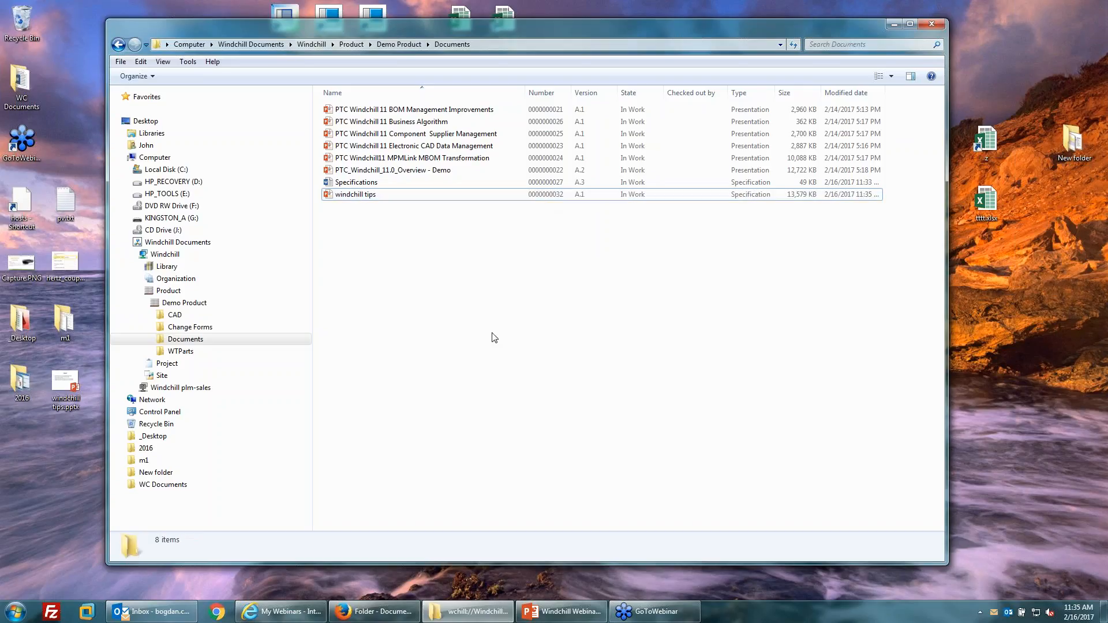
# Reload the Folder - Documents page in Firefox and choose Ask Later on the update prompt.
pyautogui.click(356, 613)
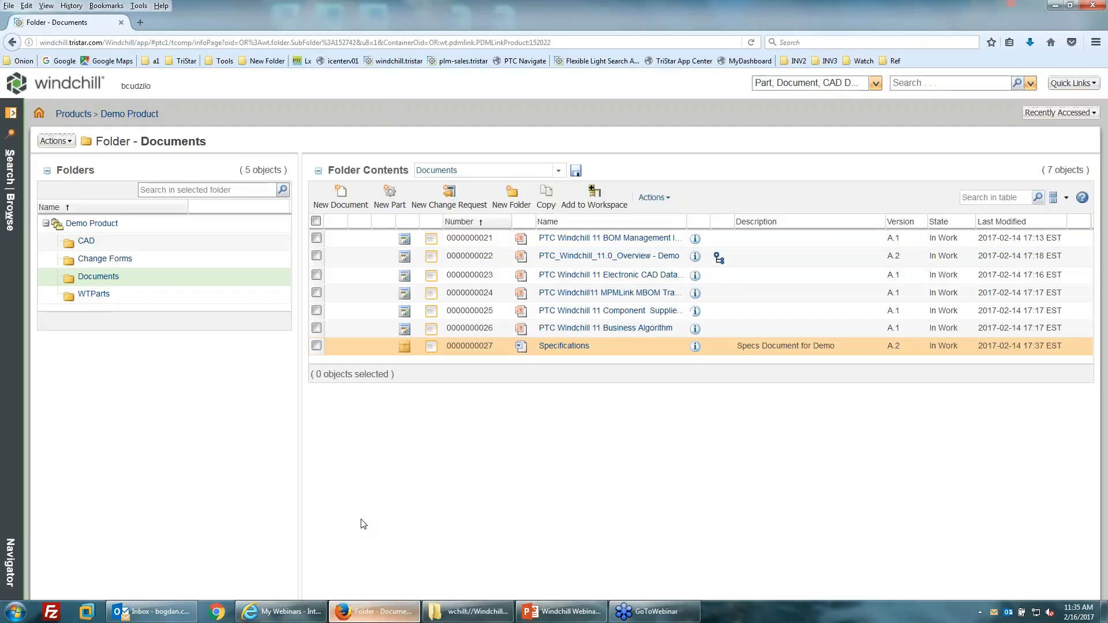
pyautogui.click(751, 43)
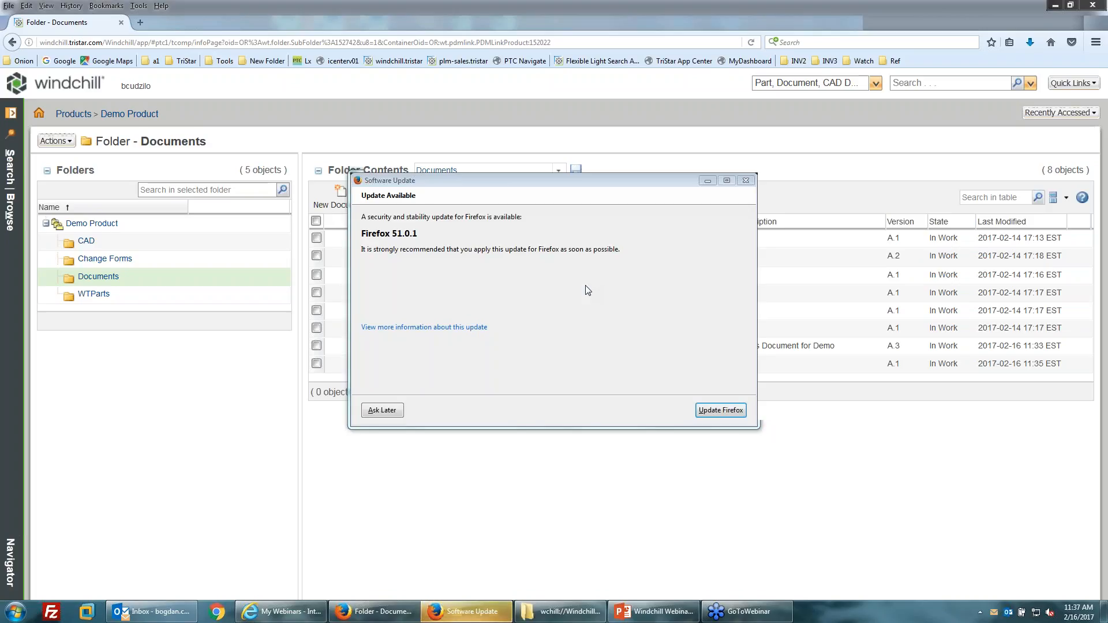
pyautogui.click(382, 411)
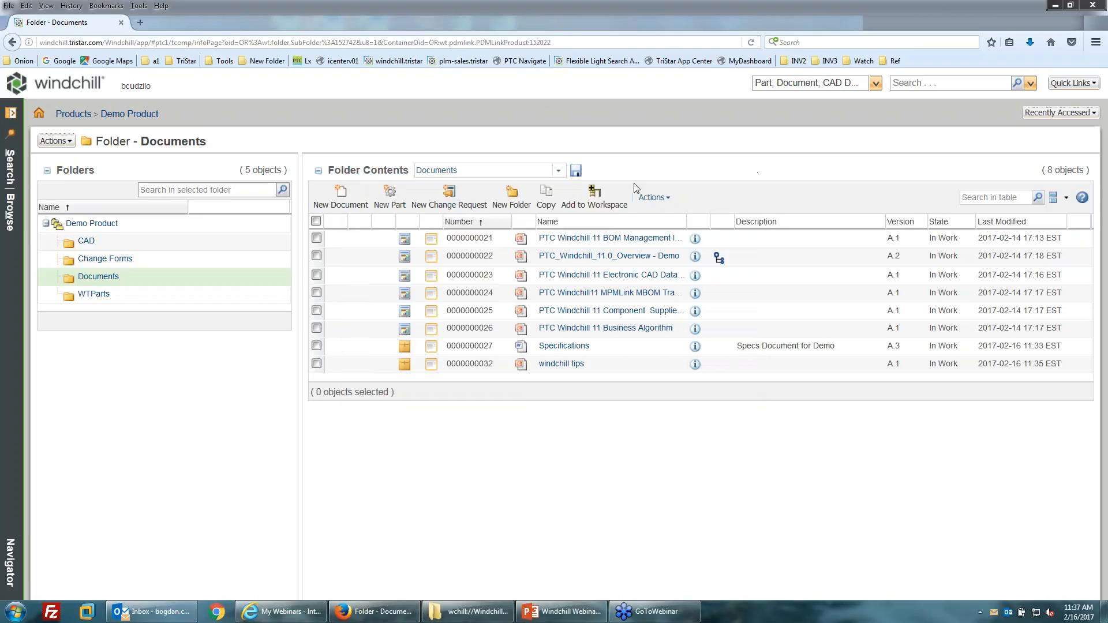